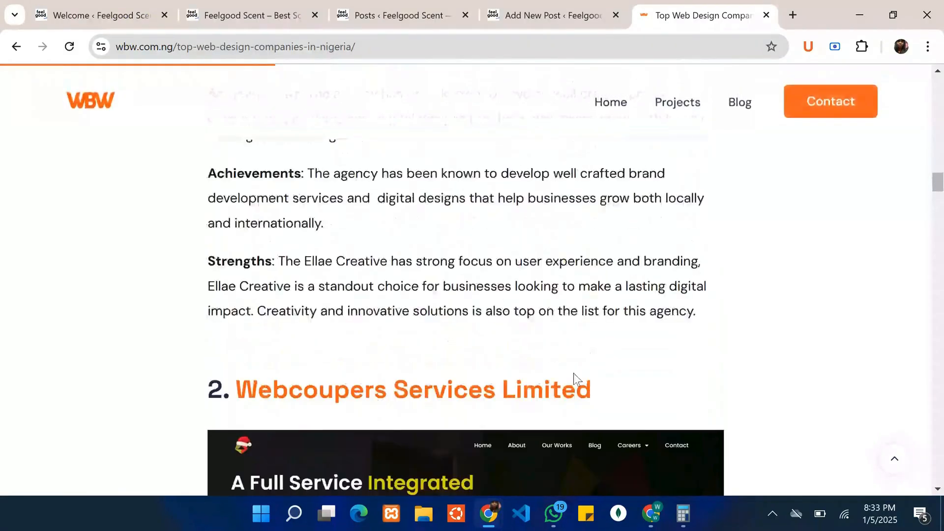
Open the Add New Post editor in a separate tab from the Feelgood Scent site's Posts list
scroll(577, 379, "down", 3)
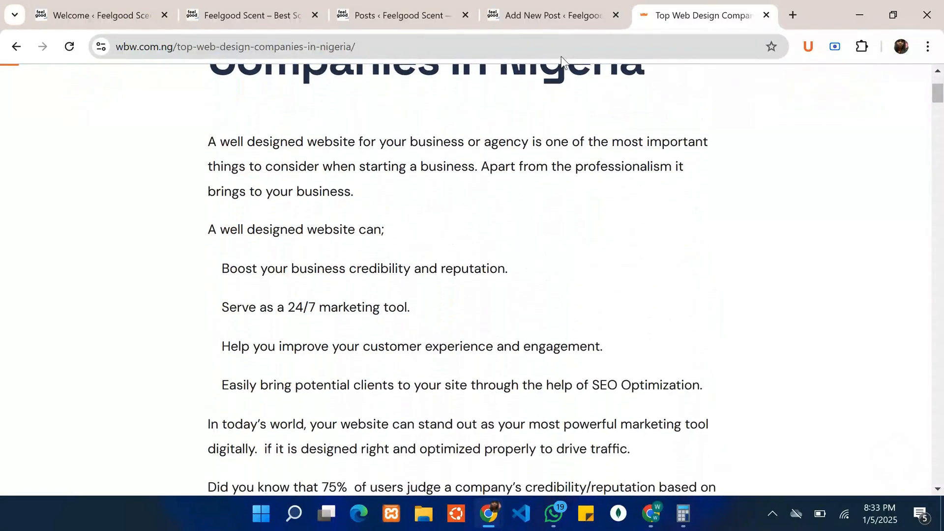
left_click(261, 11)
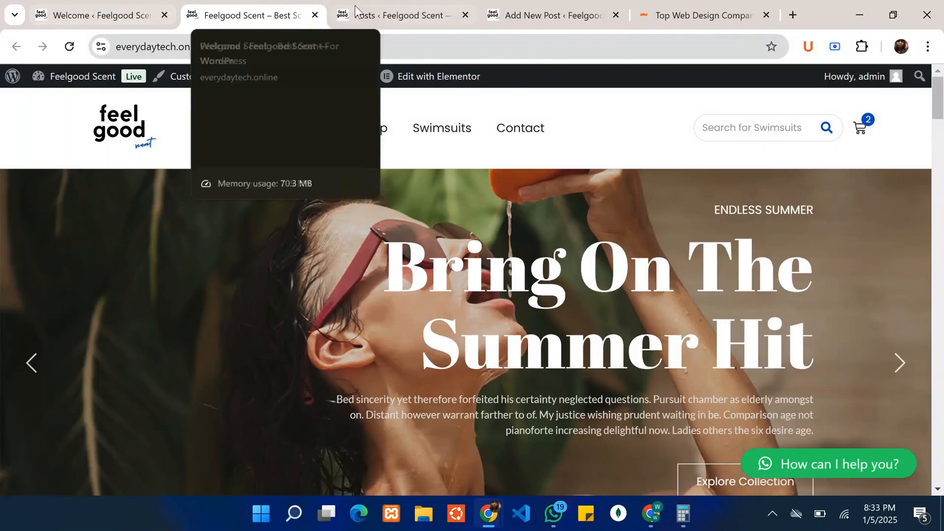
left_click(402, 5)
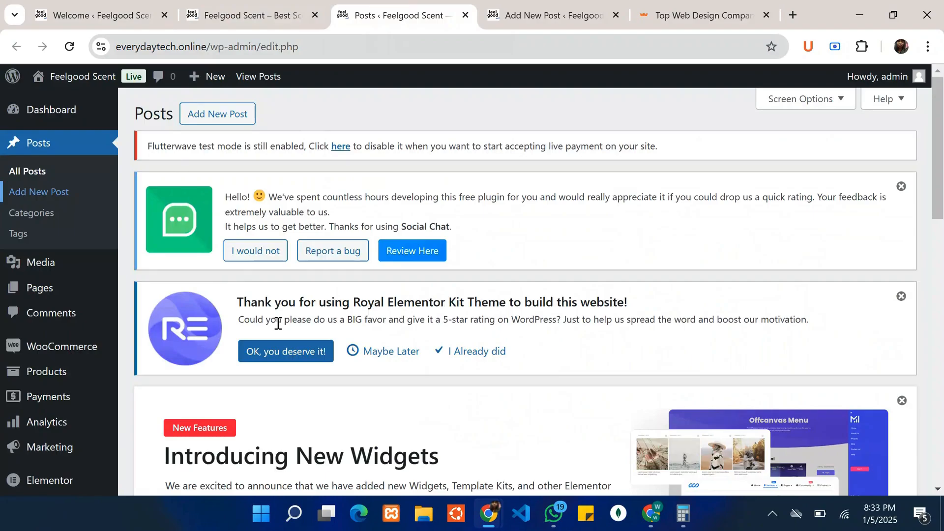
scroll(276, 327, "down", 5)
scroll(276, 327, "up", 5)
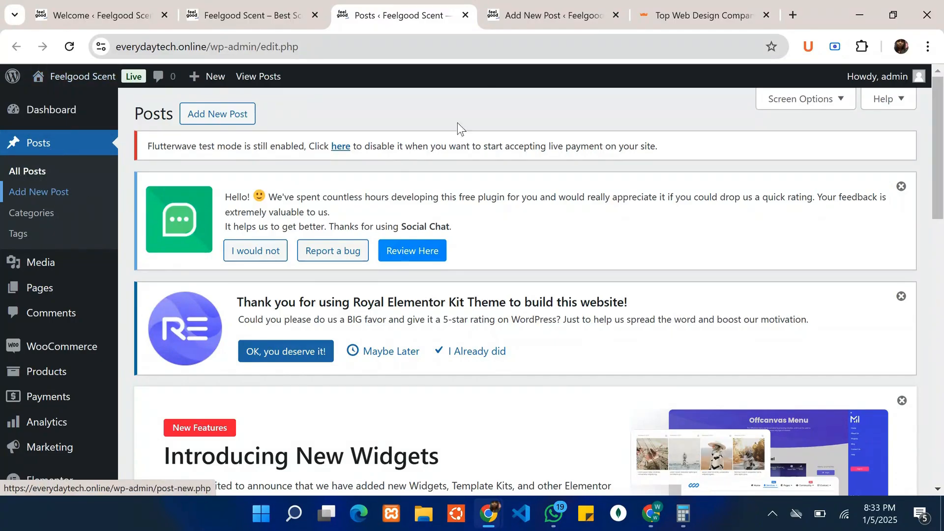
right_click(68, 193)
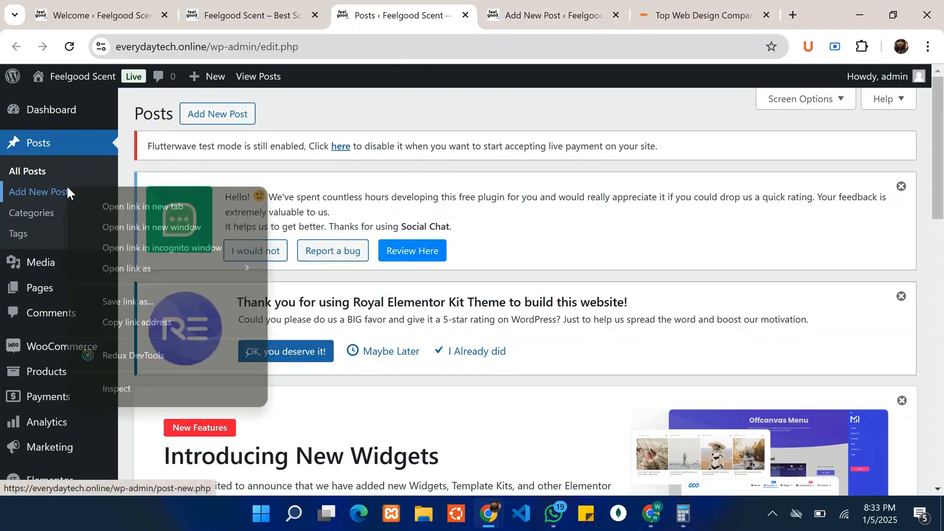
left_click(107, 206)
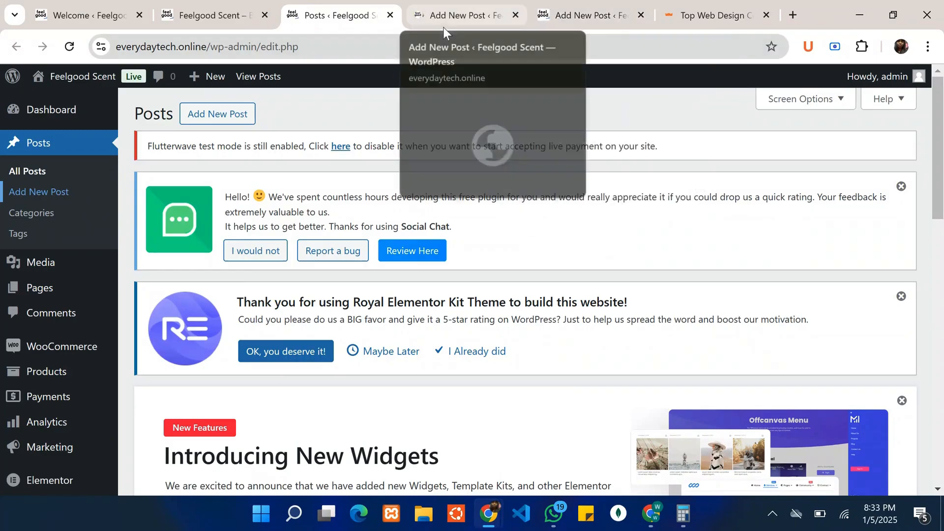
left_click(437, 14)
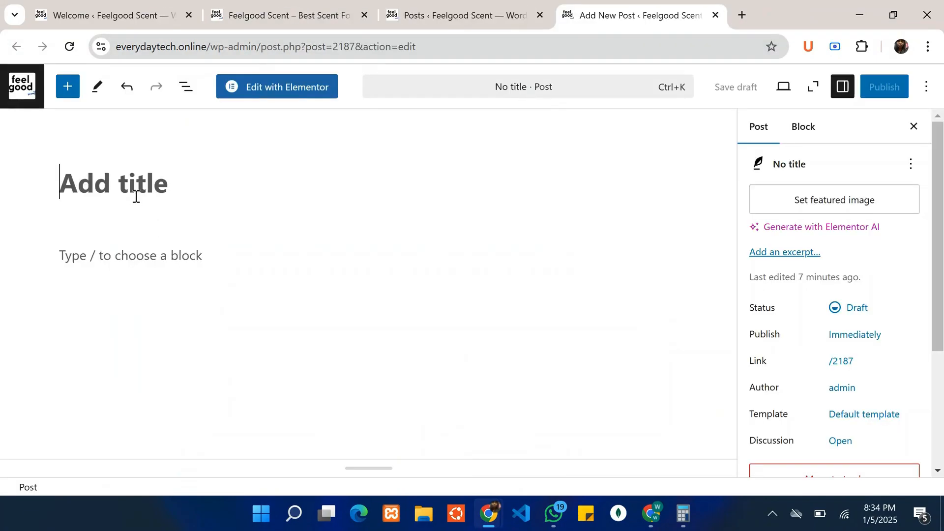
Paste the prepared search engine optimization article into the new post and correct the title's first word to "TOP"
key("ctrl+v")
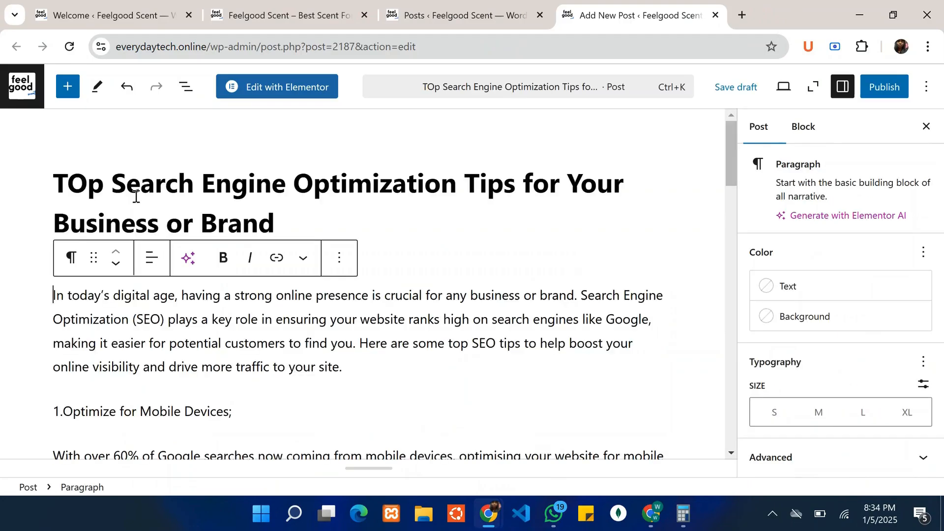
left_click(325, 208)
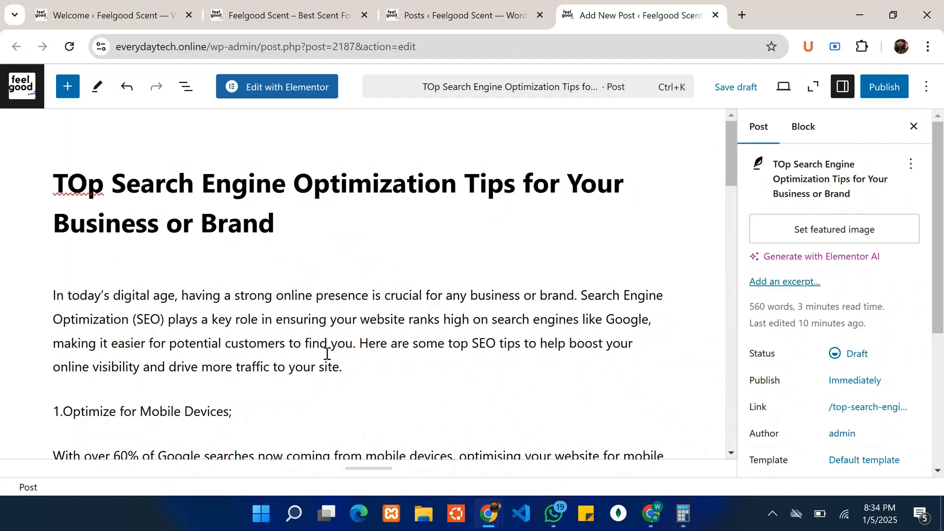
scroll(327, 353, "down", 2)
scroll(327, 354, "up", 2)
key("BackSpace")
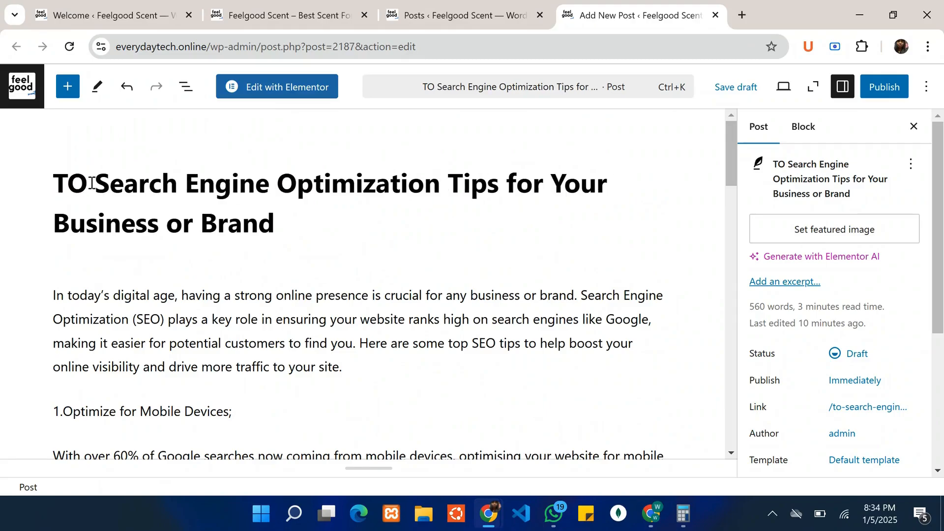
type("P")
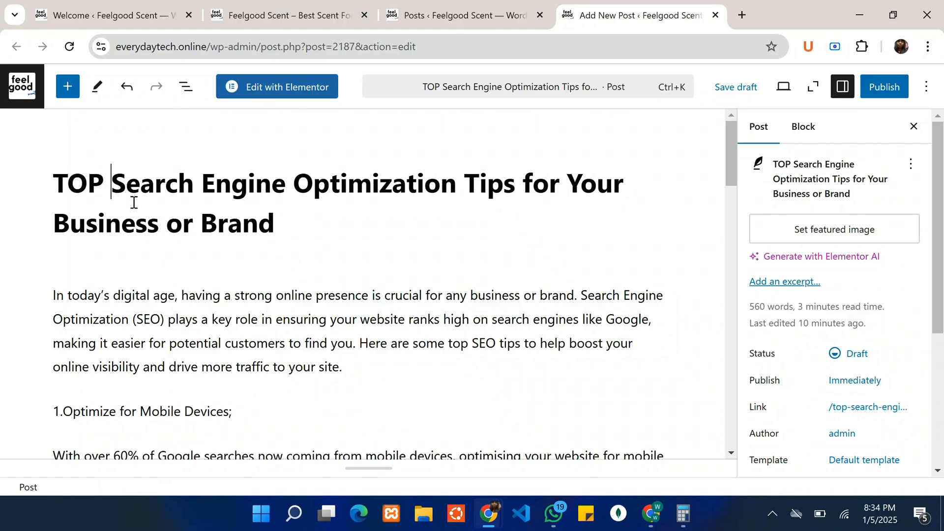
Insert two empty paragraphs between the post title and the introductory paragraph
left_click(291, 223)
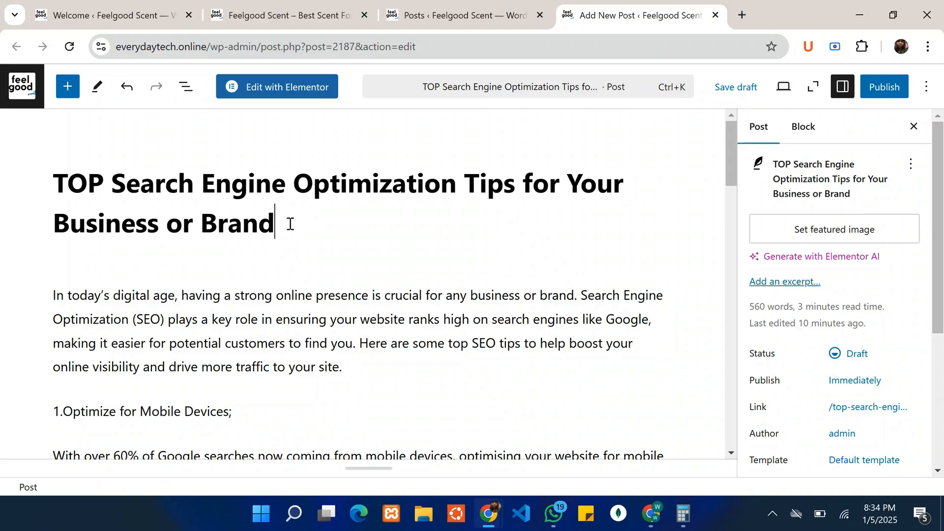
left_click(58, 188)
key("Return")
key("Return")
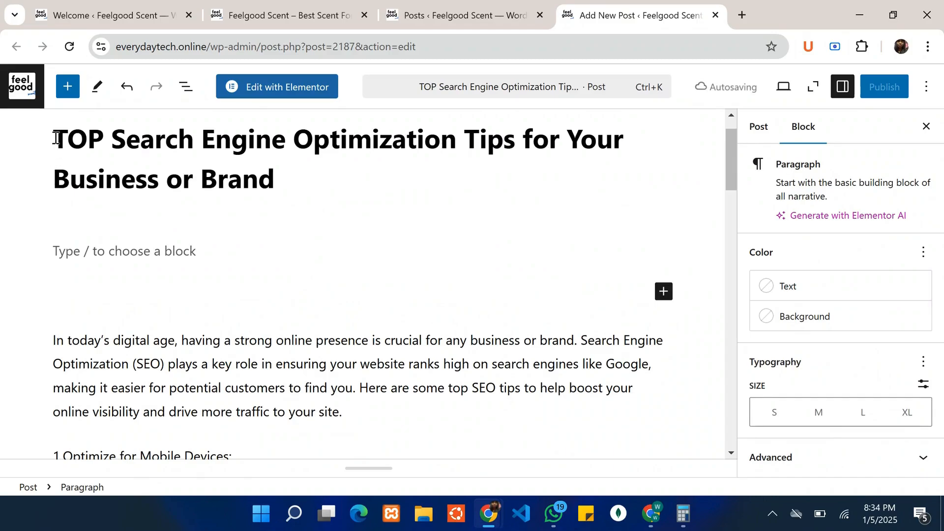
Replace the post title with "SEO TIPS"
left_click_drag(55, 137, 288, 181)
key("BackSpace")
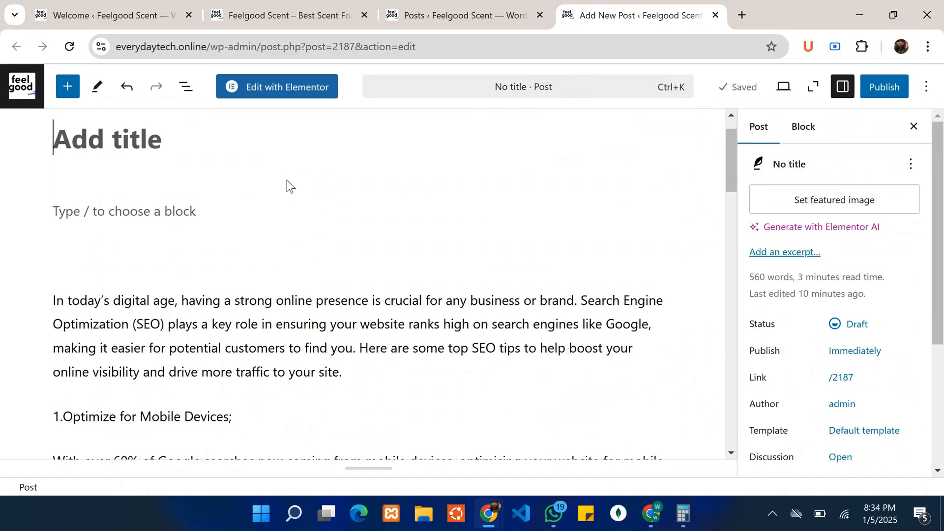
scroll(287, 180, "up", 1)
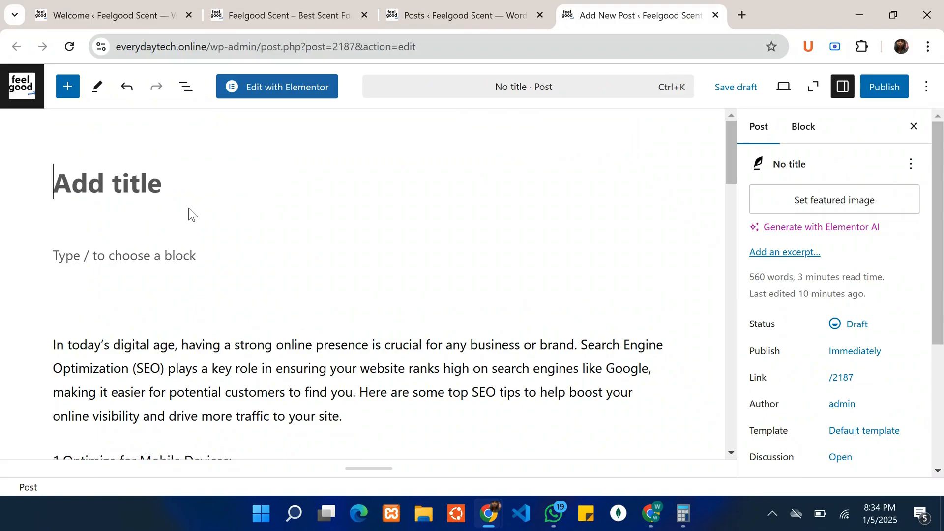
type("SEO T")
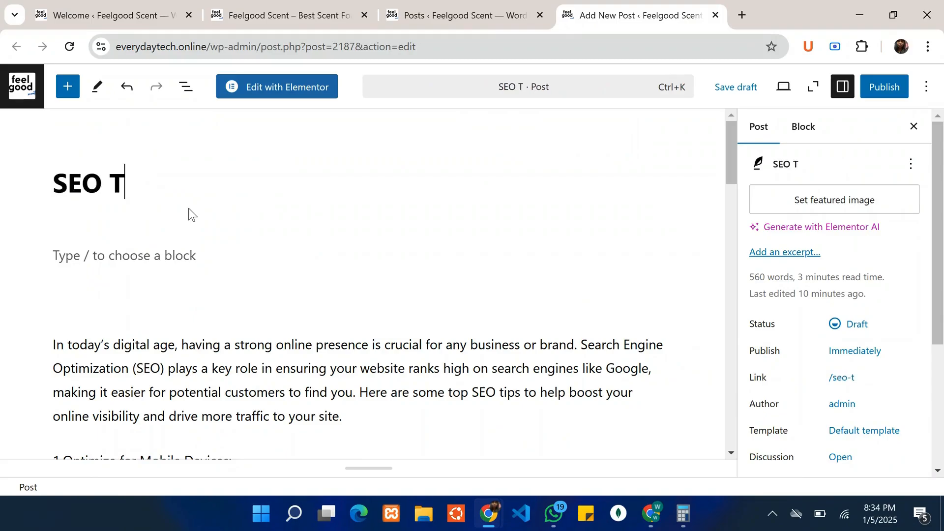
type("IPs")
key("Home")
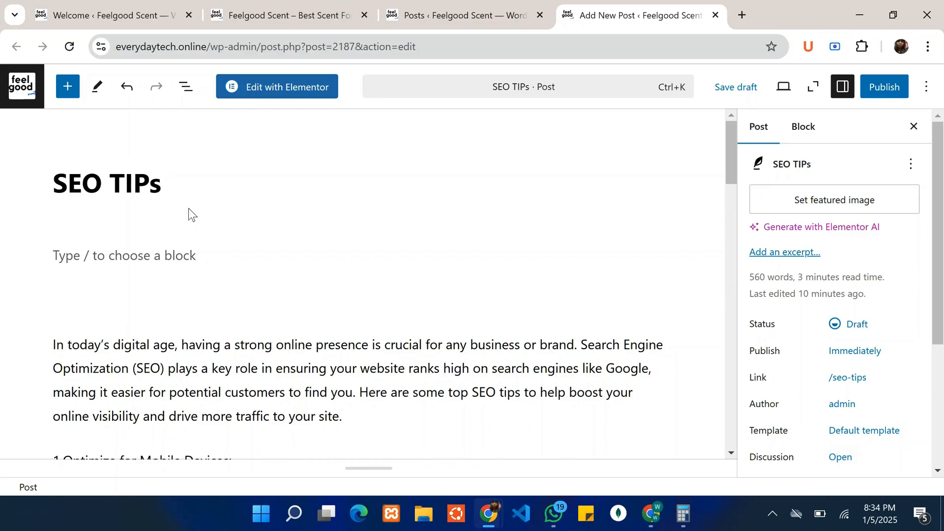
key("Right")
key("Right")
key("Right")
key("Right")
key("Right")
key("Right")
key("Right")
key("Right")
key("BackSpace")
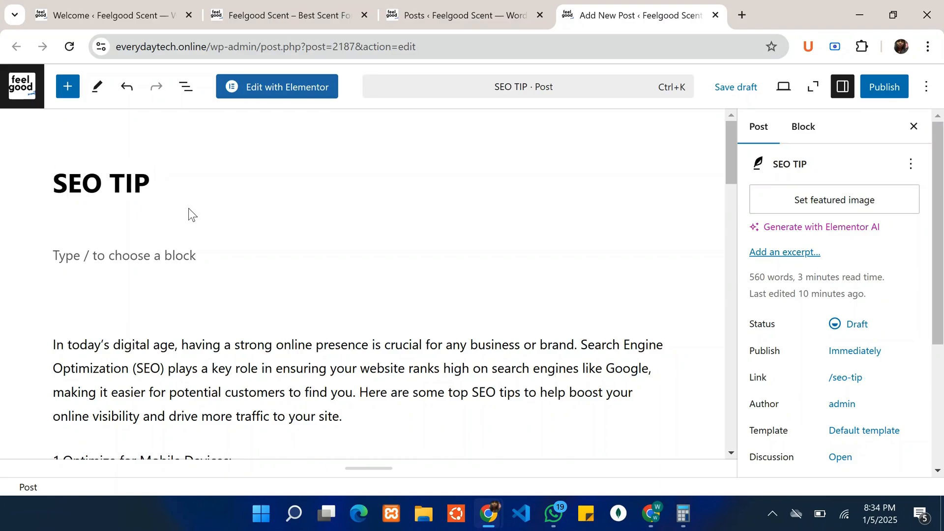
type("S")
Look over the block types that can be added at the empty paragraph below the title
left_click(141, 254)
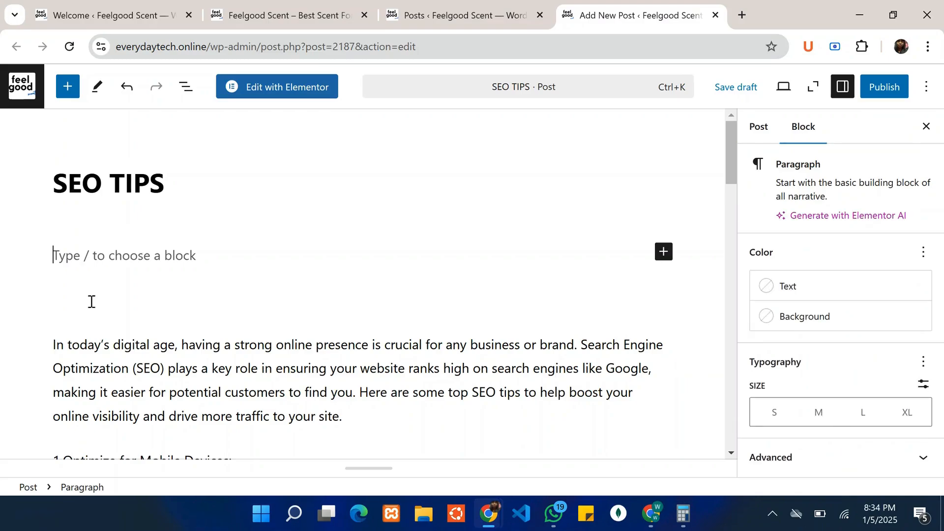
left_click(54, 352)
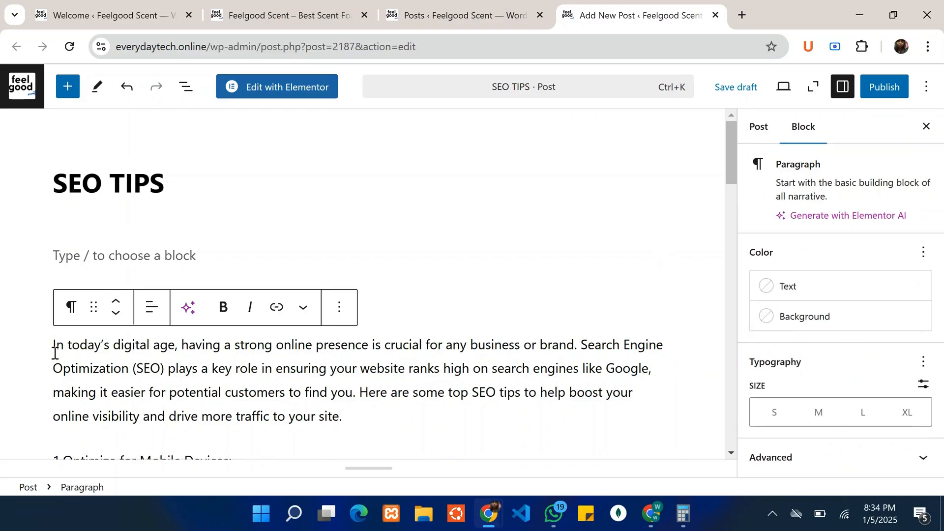
left_click(106, 254)
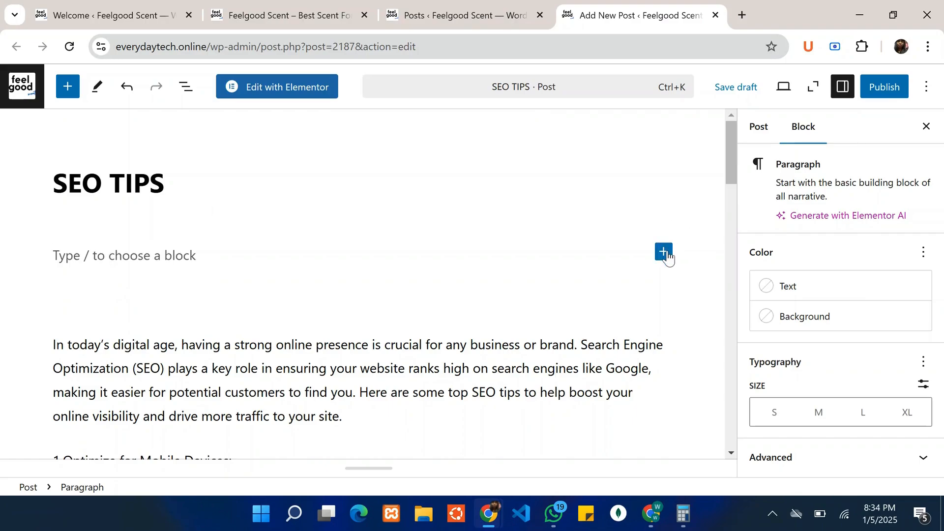
left_click(664, 253)
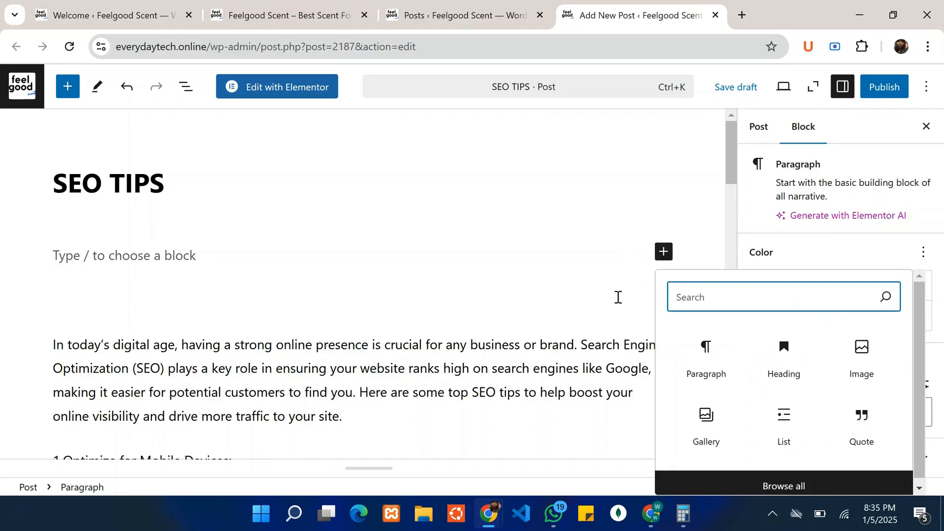
scroll(614, 292, "down", 1)
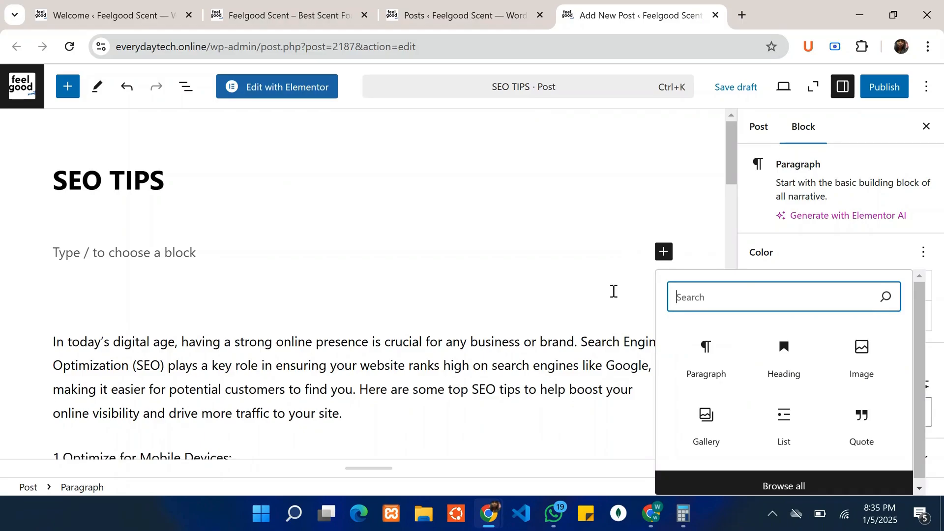
scroll(613, 292, "up", 1)
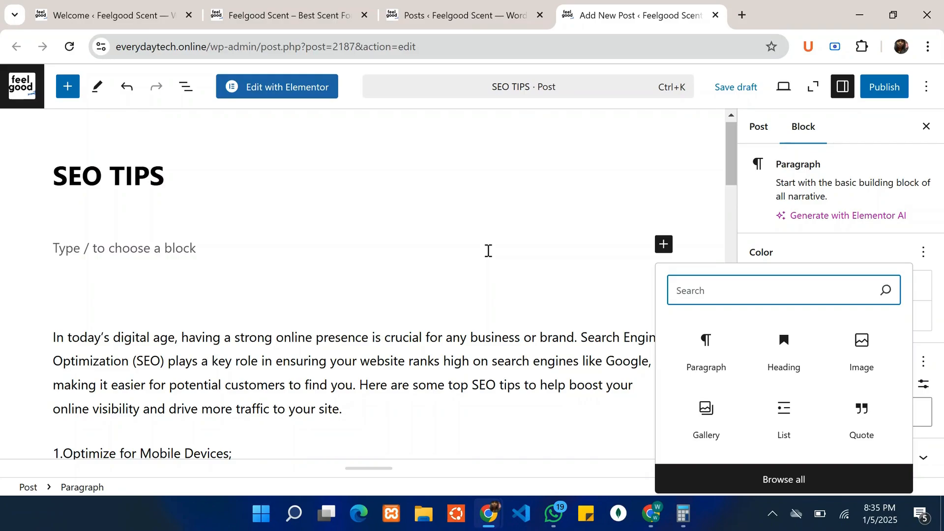
left_click(352, 361)
Copy the line "1.Optimize for Mobile Devices;" from the body into the empty paragraph directly below the title
scroll(101, 347, "down", 1)
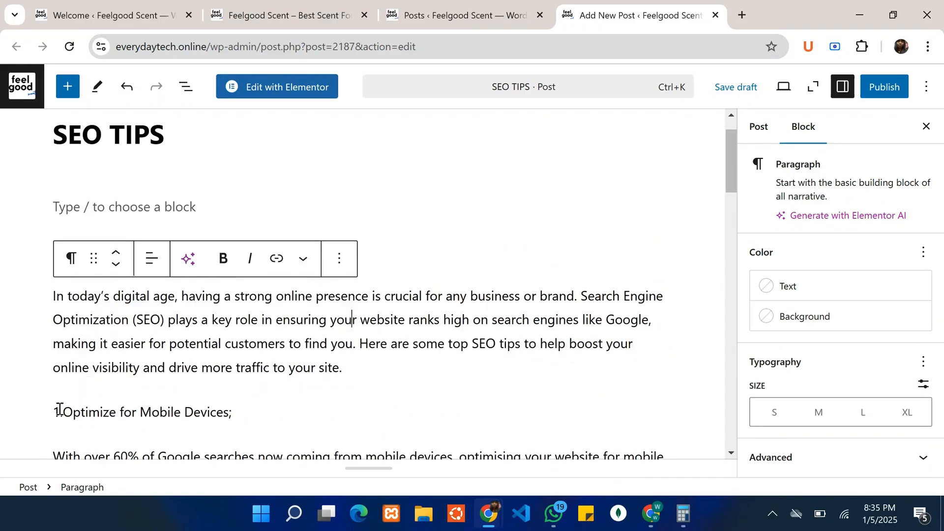
triple_click(191, 419)
key("ctrl+c")
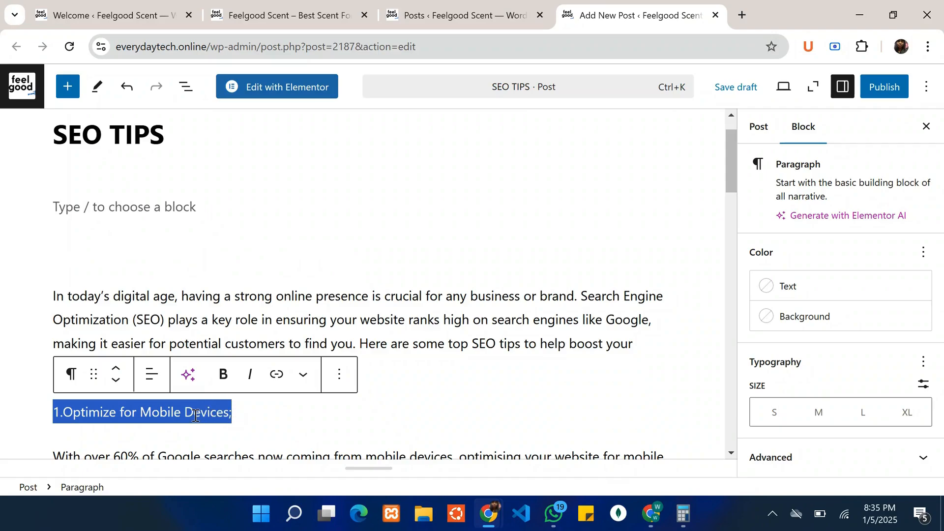
left_click(186, 209)
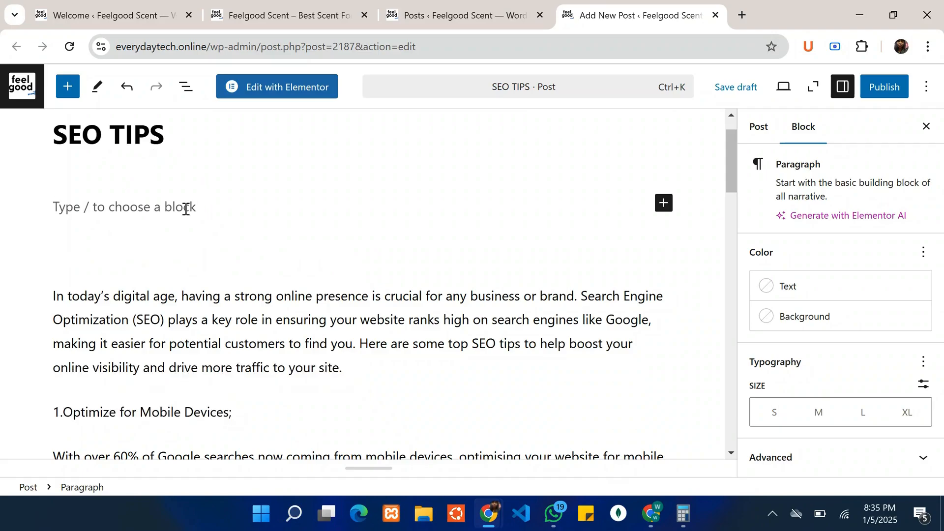
key("ctrl+v")
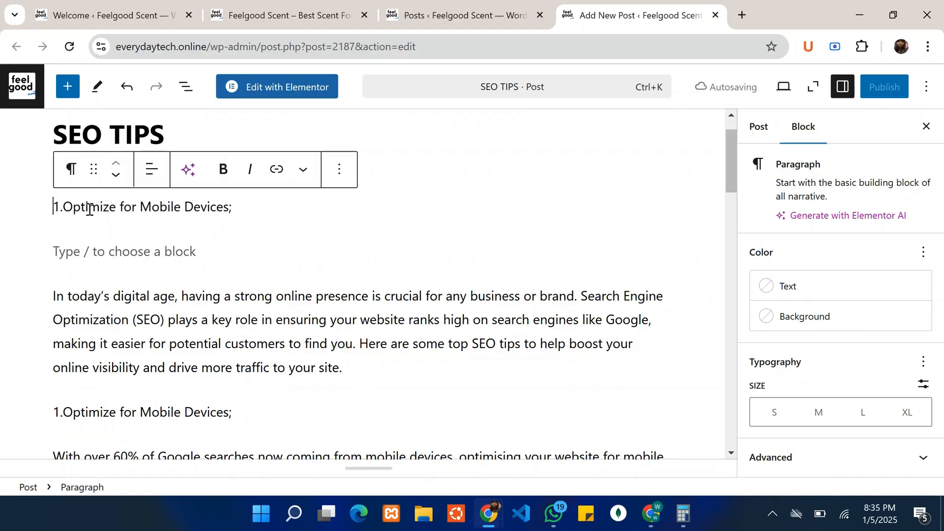
Transform the copied "1.Optimize for Mobile Devices;" paragraph below the title into a Heading block
left_click_drag(53, 209, 236, 213)
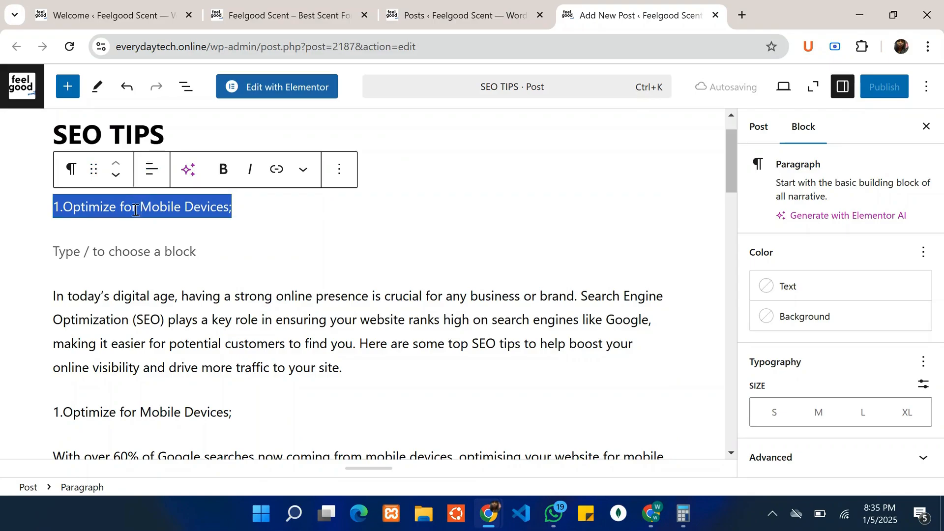
left_click(72, 176)
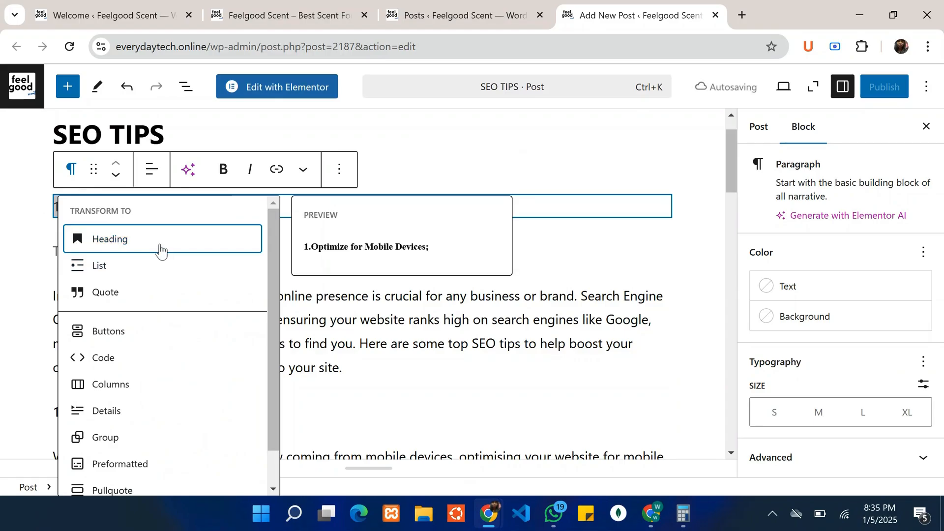
left_click(160, 245)
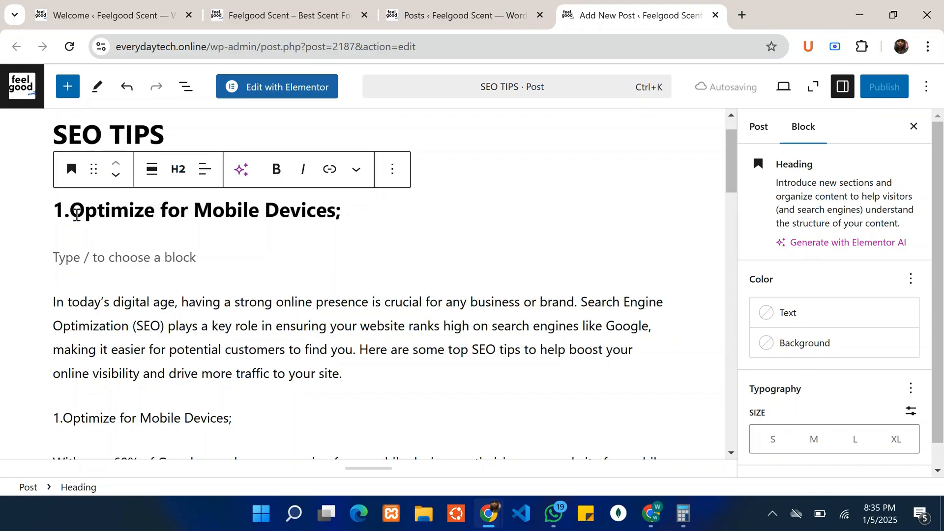
Set the new heading's level to Heading 3 and insert a space after "1." in its text
left_click_drag(64, 212, 357, 216)
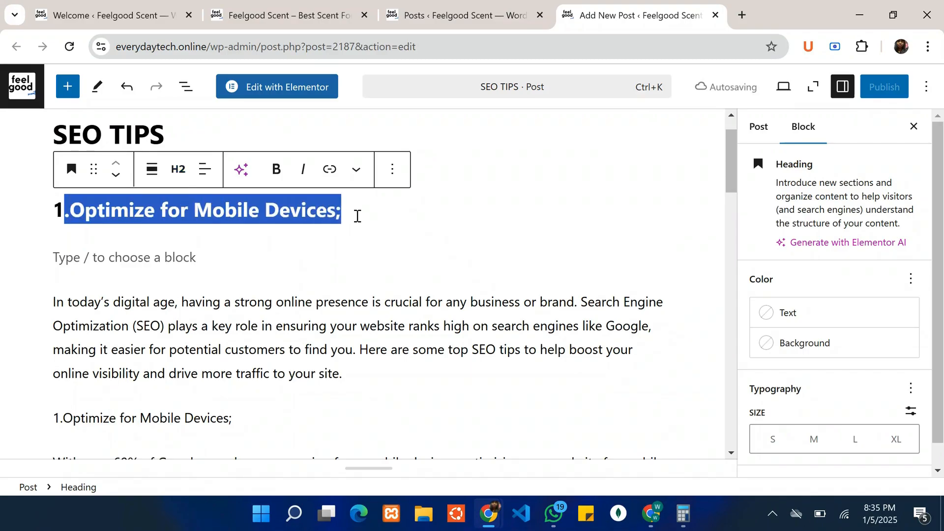
left_click(178, 178)
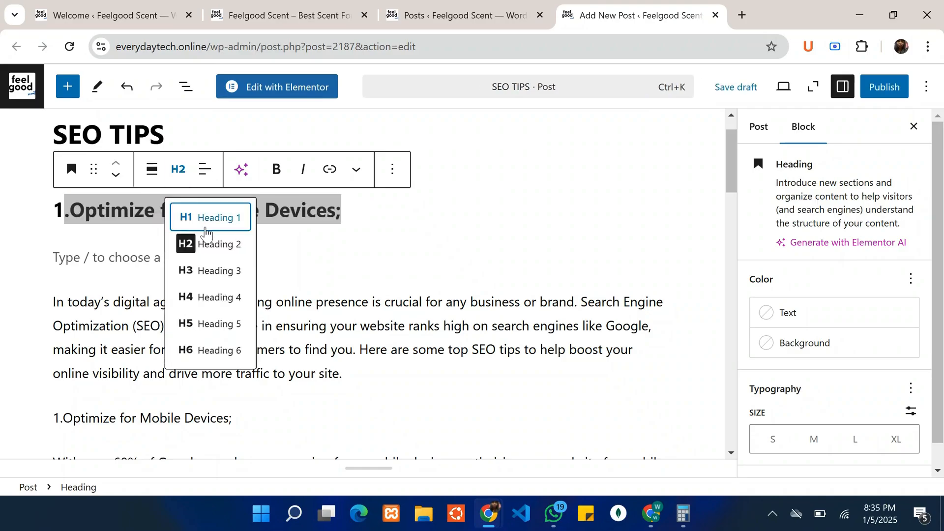
left_click(216, 271)
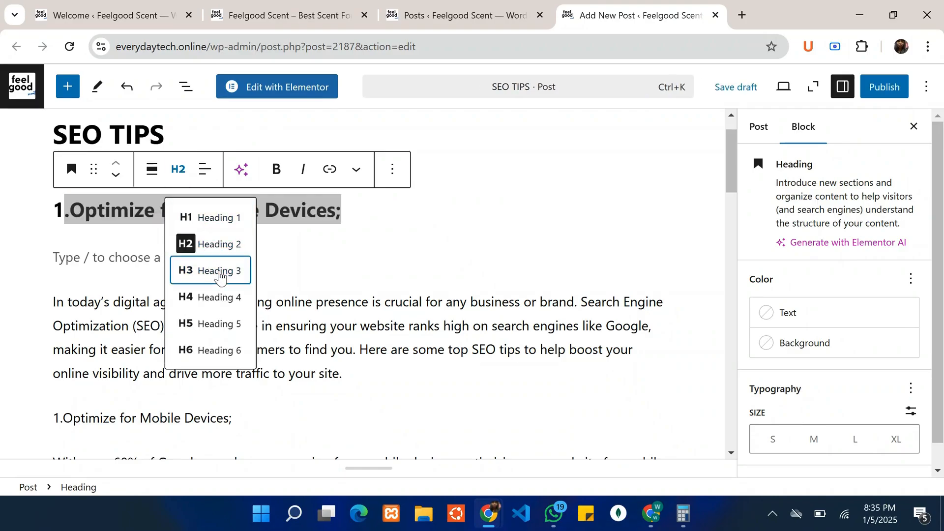
left_click(71, 211)
scroll(71, 211, "up", 1)
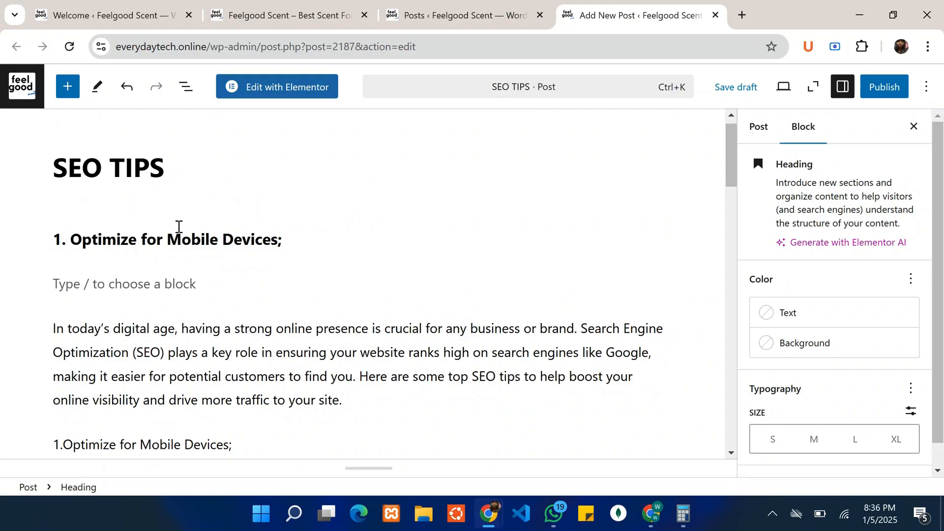
Remove the empty paragraph block between the "1. Optimize for Mobile Devices;" heading and the "In today's digital age" paragraph
left_click(136, 289)
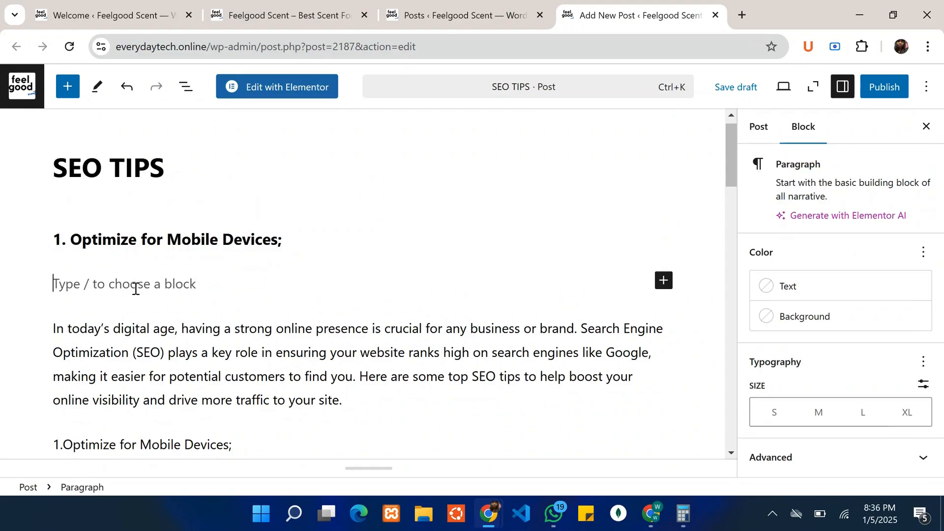
key("BackSpace")
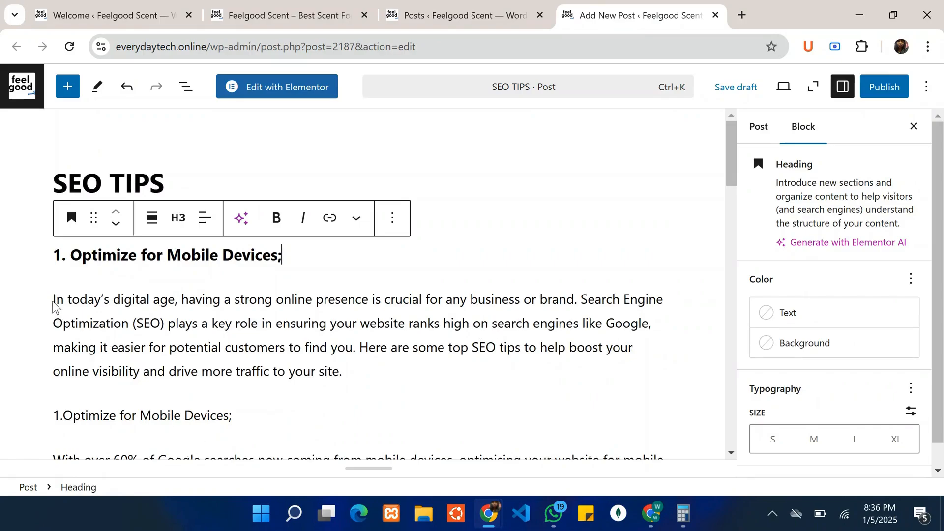
Try center and right text alignment on the "In today's digital age" paragraph and return it to left alignment
triple_click(170, 326)
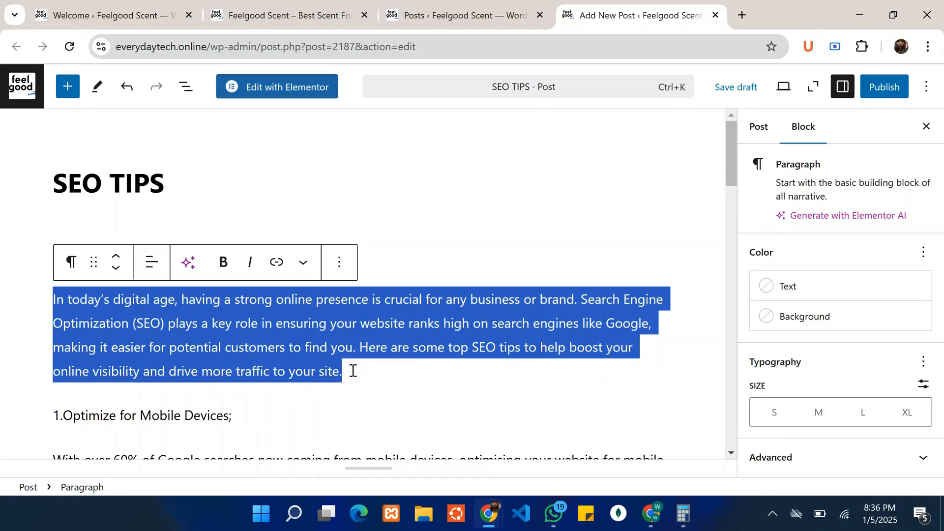
left_click(153, 270)
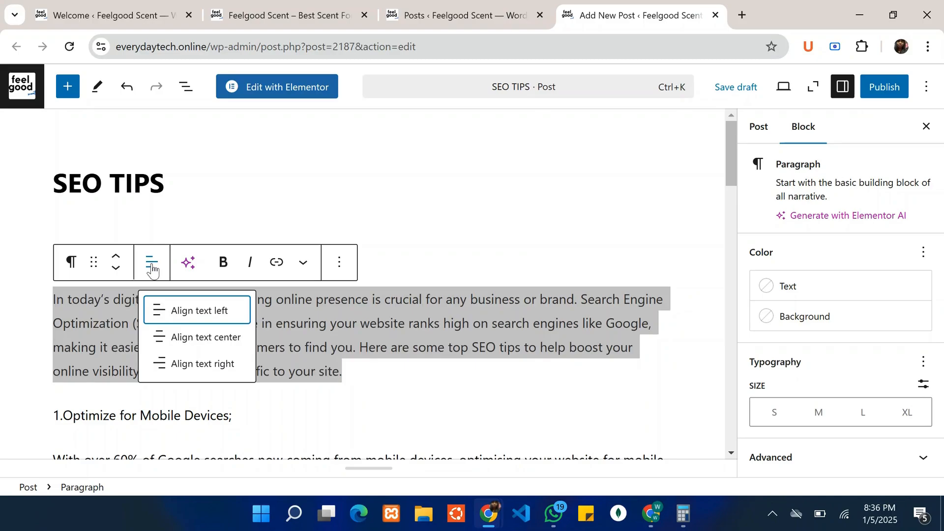
left_click(200, 339)
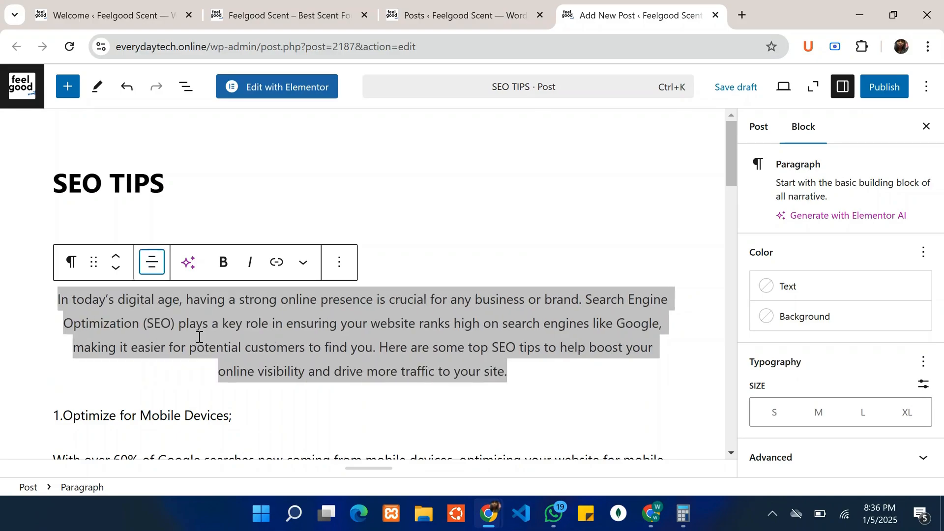
left_click(152, 264)
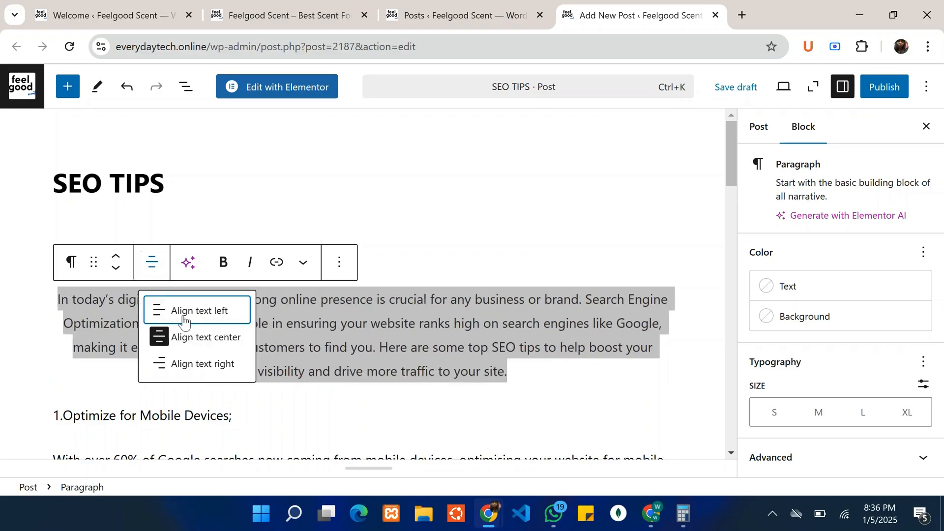
left_click(202, 372)
left_click(156, 270)
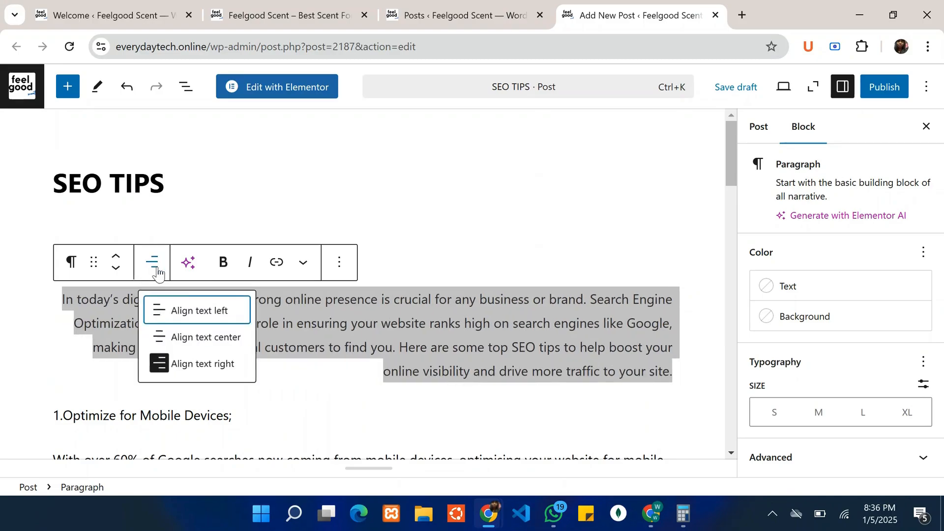
left_click(188, 310)
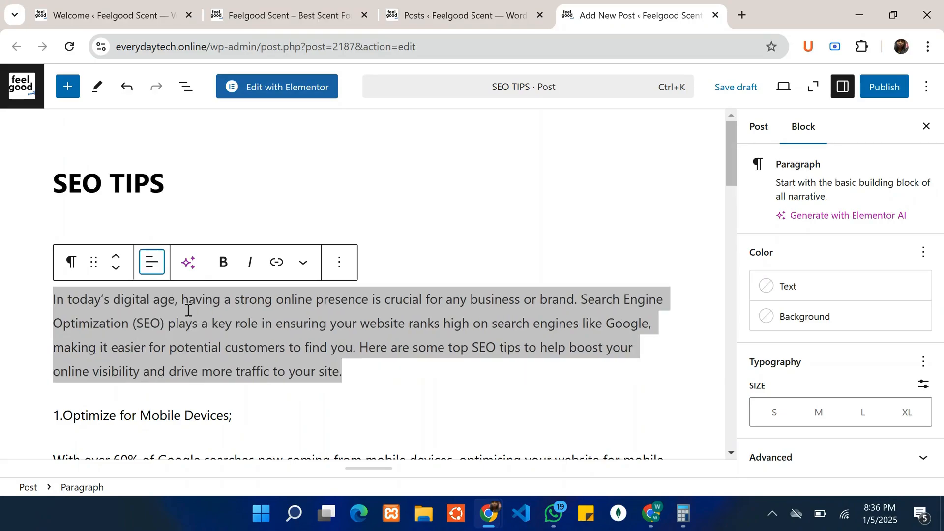
Try bold on the "In today's digital age" paragraph and format it as italic instead
scroll(218, 333, "down", 1)
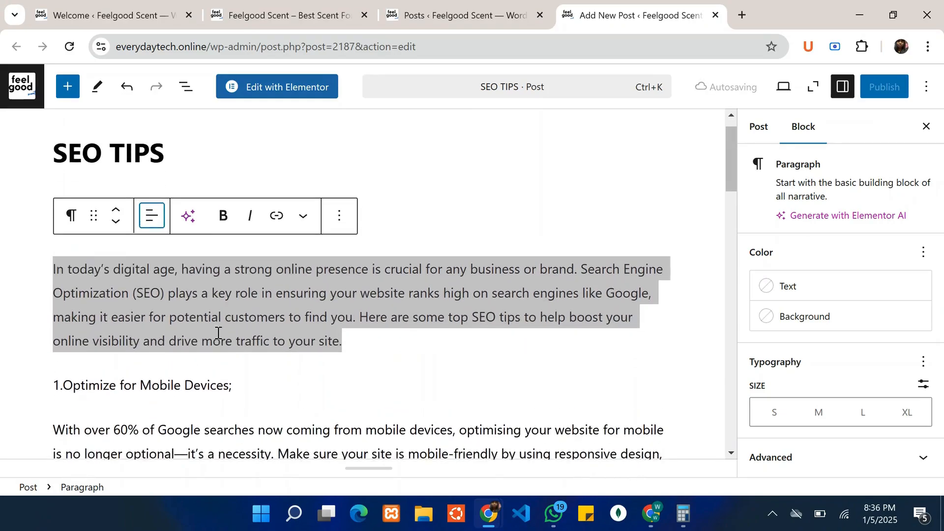
scroll(218, 333, "up", 1)
left_click(223, 249)
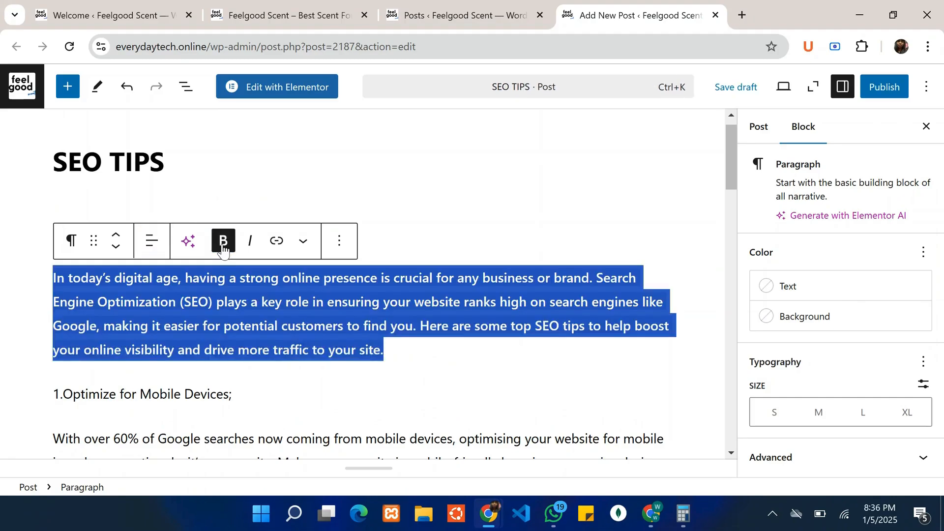
left_click(224, 246)
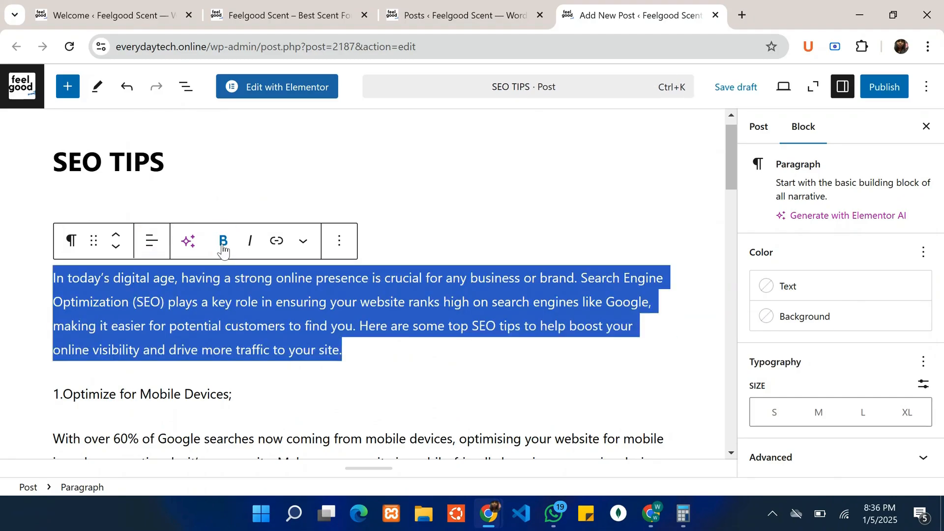
left_click(252, 248)
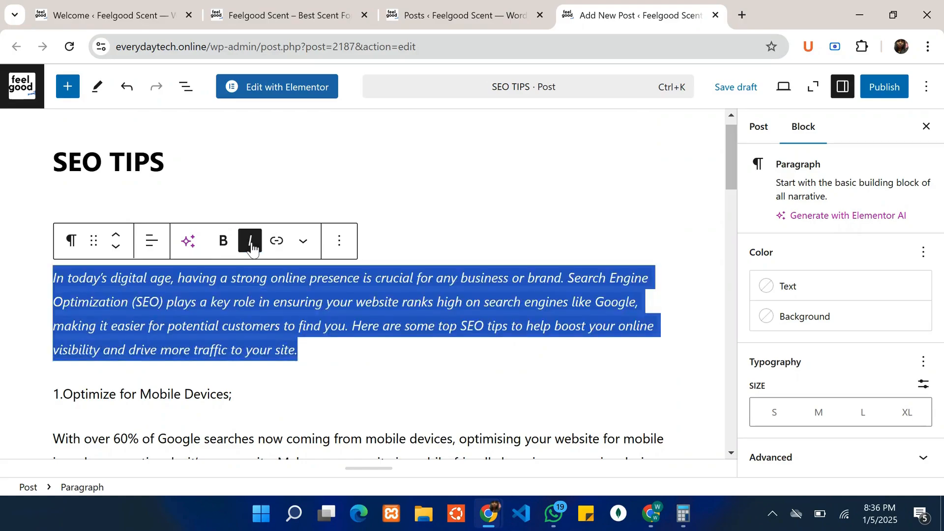
Link the whole "In today's digital age" paragraph to wbw.com.ng
left_click(279, 246)
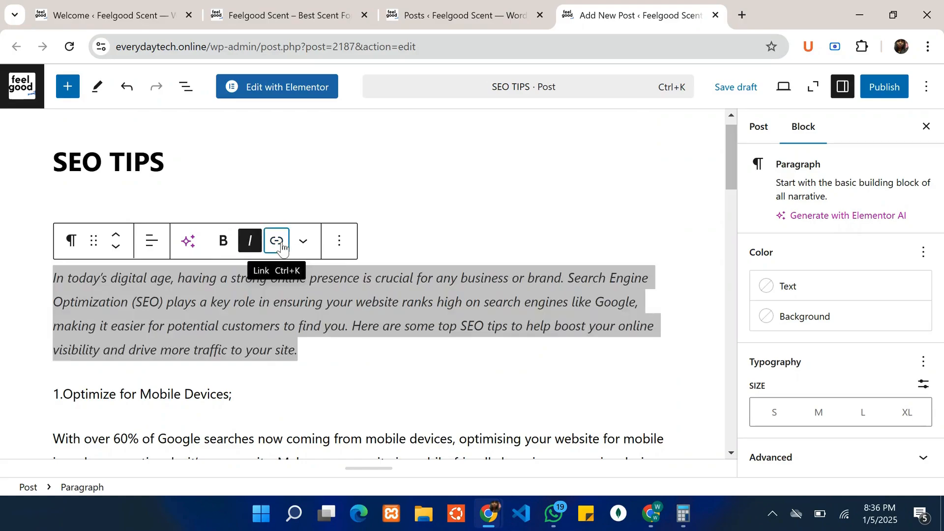
type("wb")
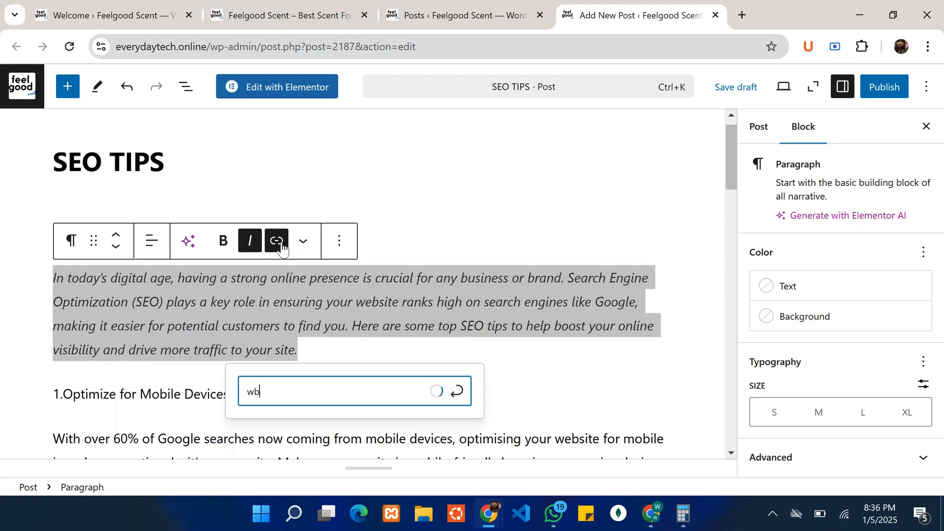
type("w.com.ng")
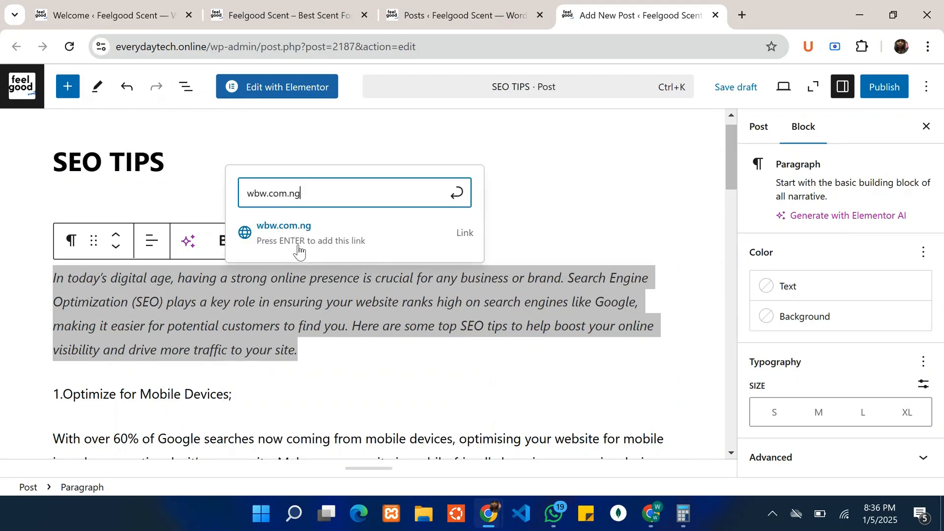
left_click(268, 241)
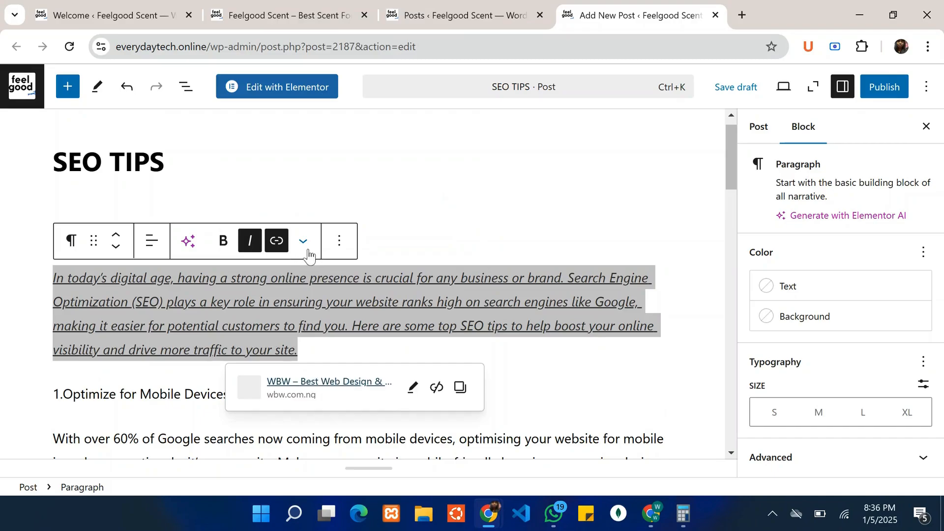
Apply an amber Highlight text color to the linked "In today's digital age" paragraph
left_click(307, 250)
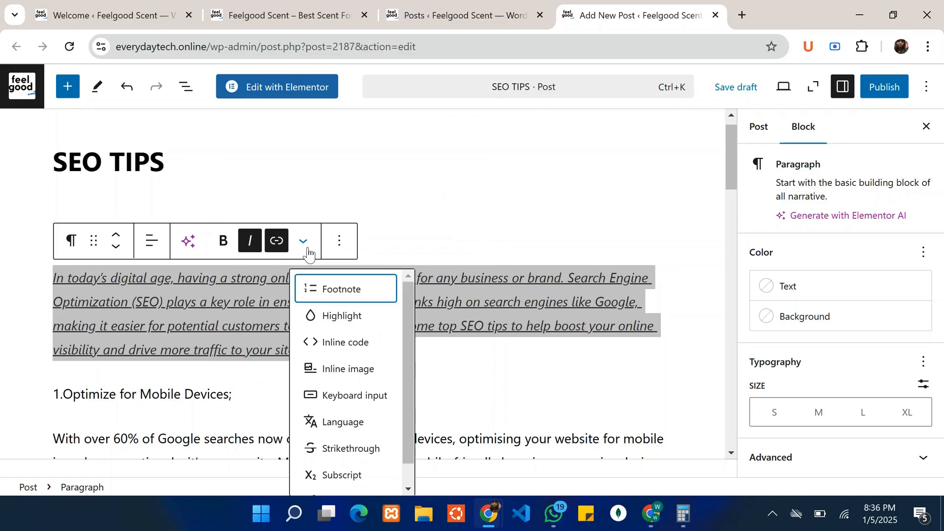
left_click(343, 318)
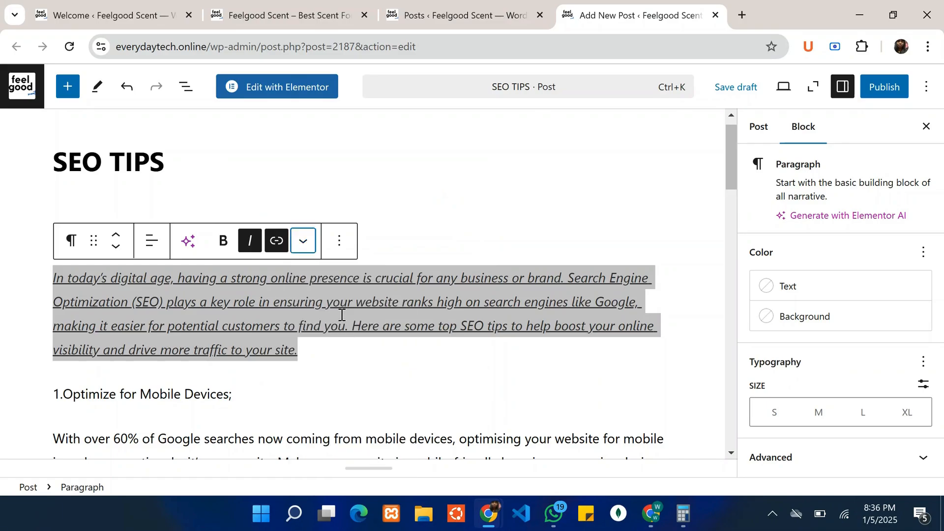
scroll(160, 228, "down", 2)
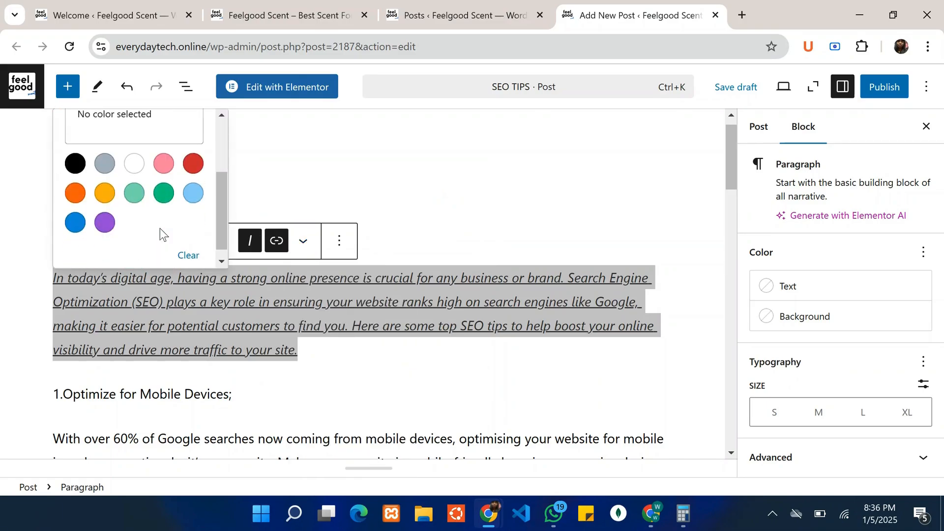
left_click(104, 192)
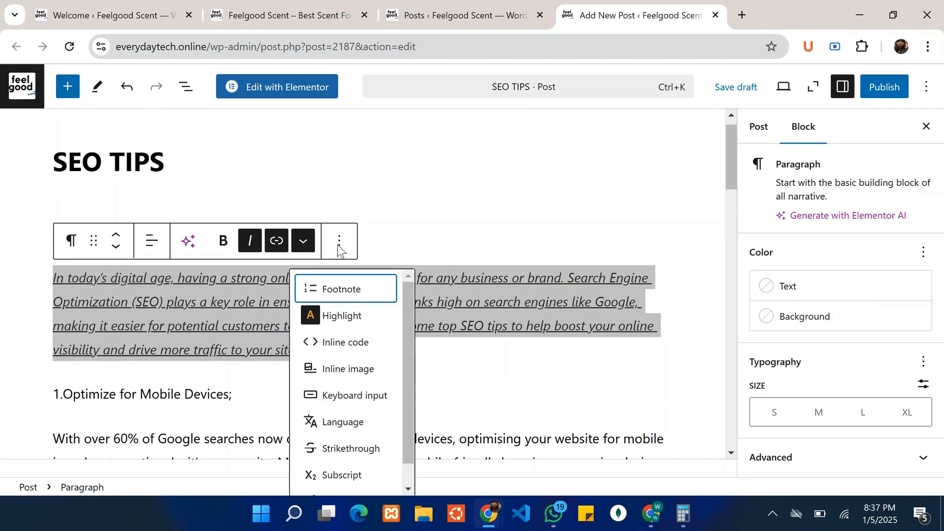
left_click(450, 235)
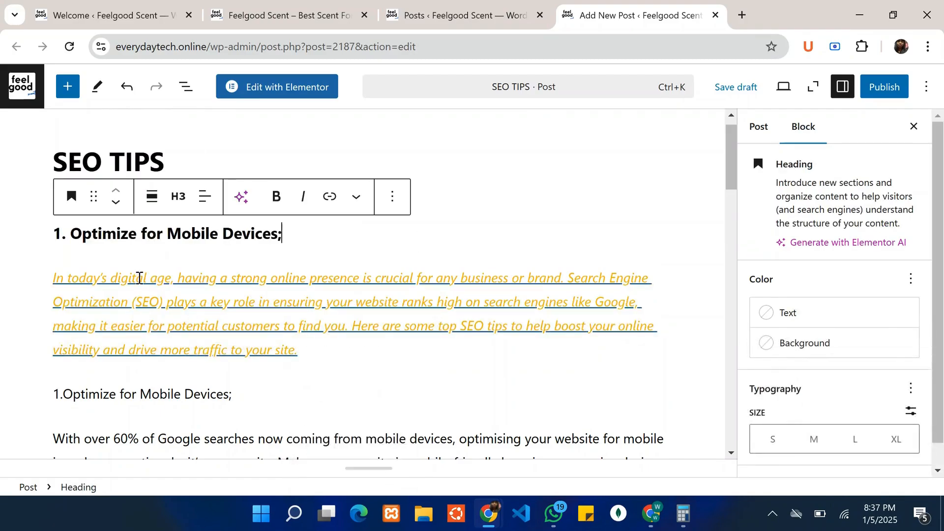
Transform the "1.Optimize for Mobile Devices;" paragraph below the amber text into a List block
scroll(201, 327, "down", 1)
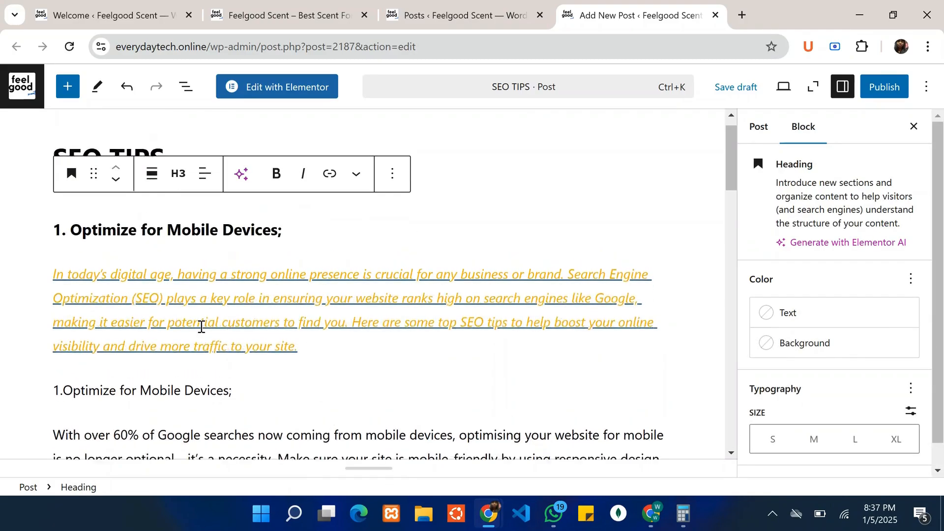
scroll(201, 326, "up", 1)
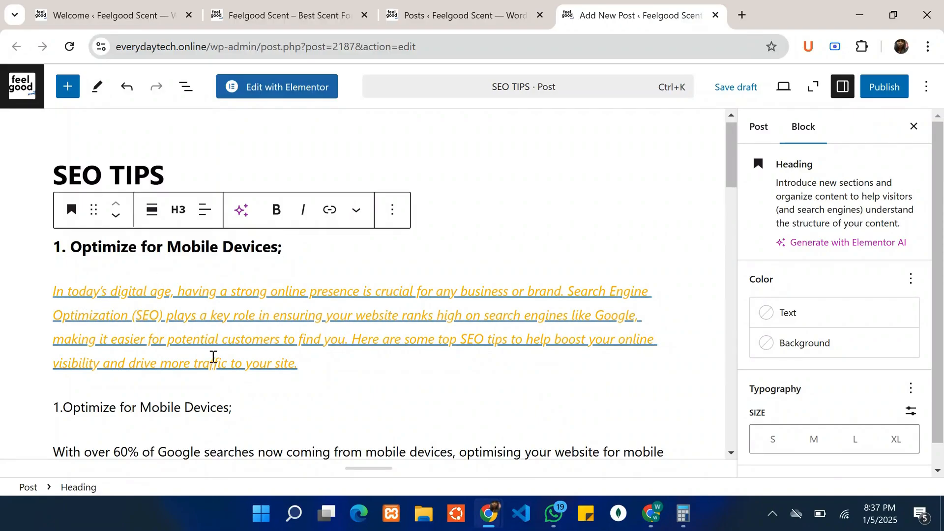
scroll(213, 357, "down", 2)
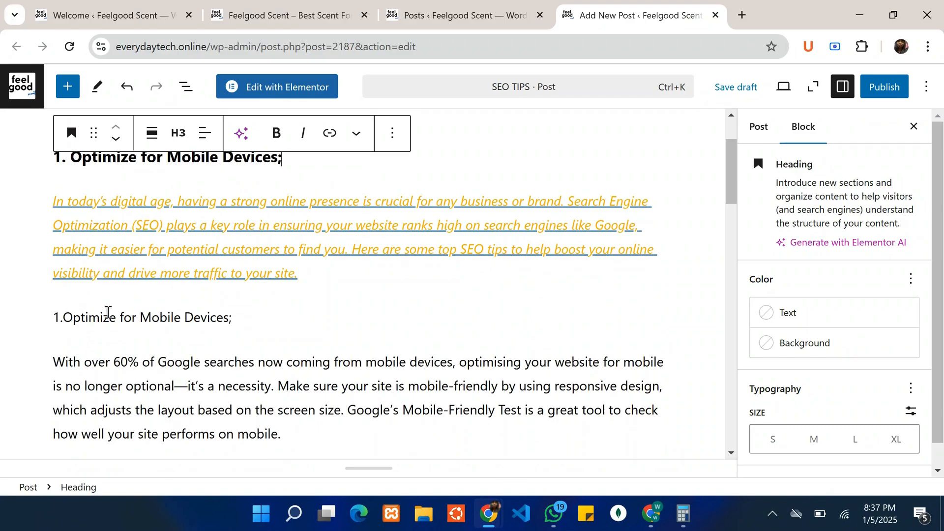
left_click_drag(54, 317, 232, 320)
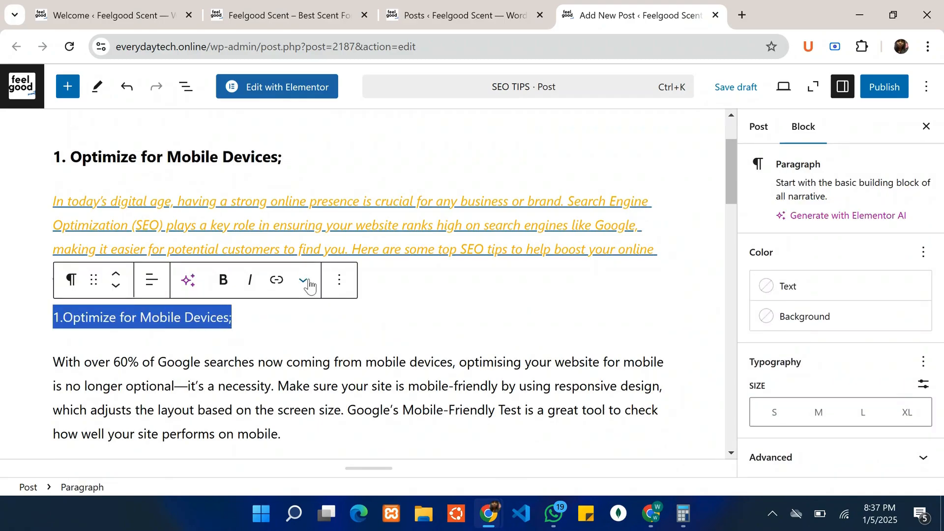
left_click(79, 288)
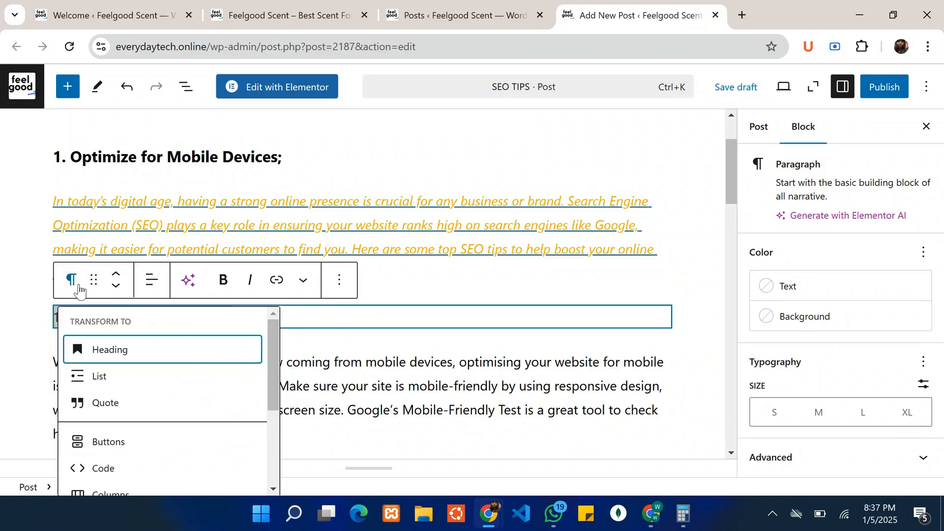
left_click(103, 379)
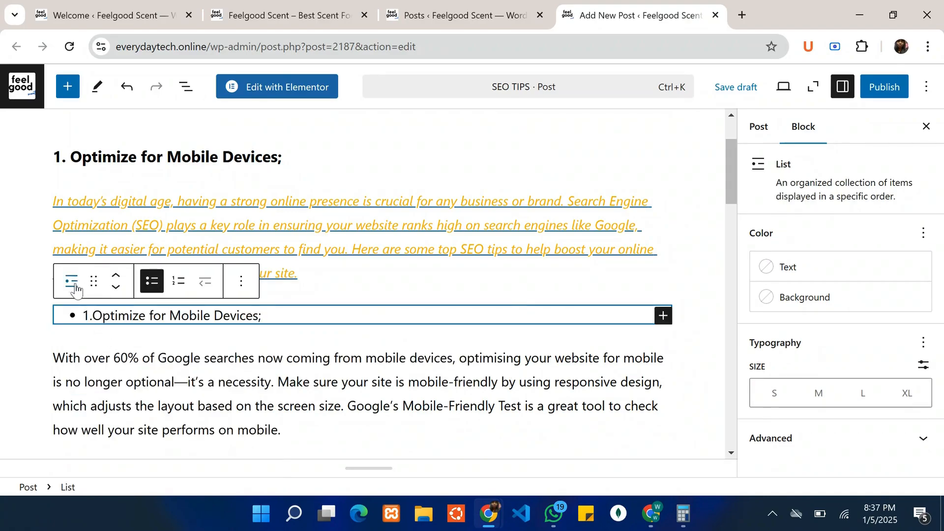
Delete the "1." from the start of the bulleted item and add an empty paragraph below the list
left_click(94, 322)
key("BackSpace")
key("BackSpace")
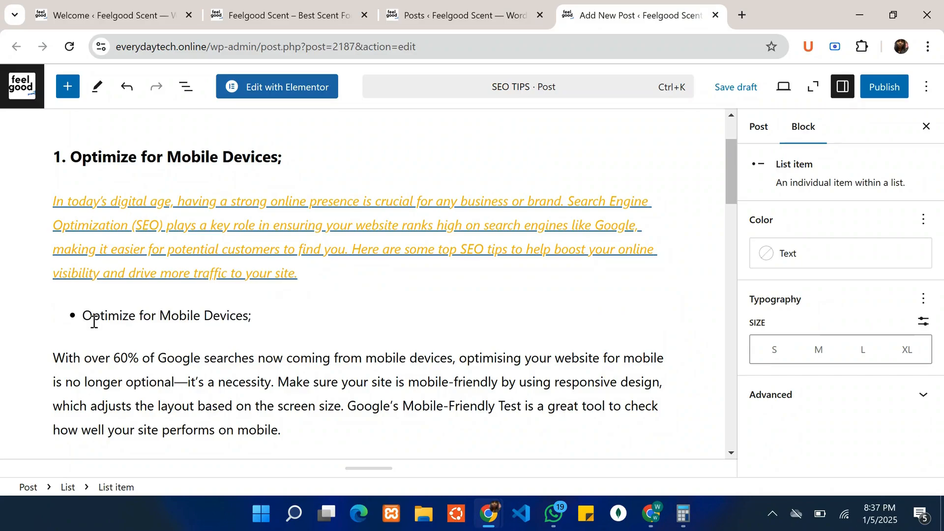
left_click(260, 313)
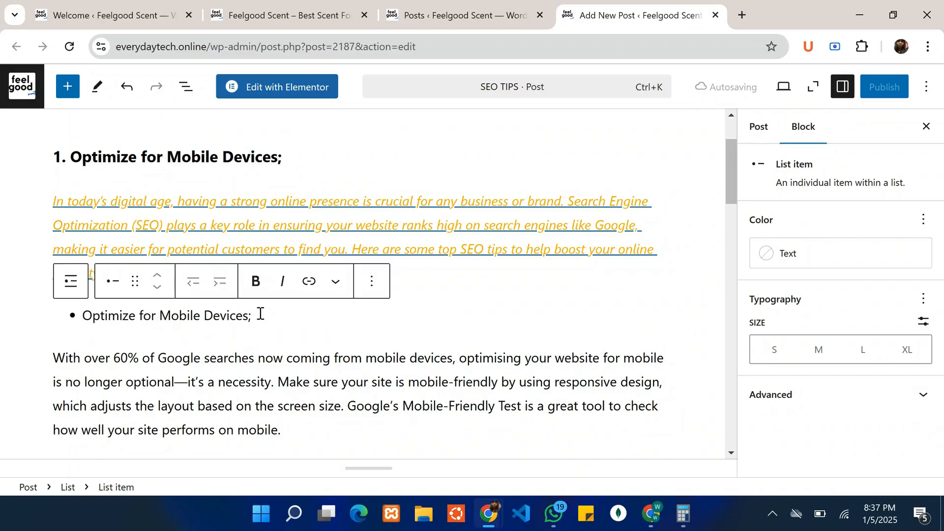
key("Return")
key("Return")
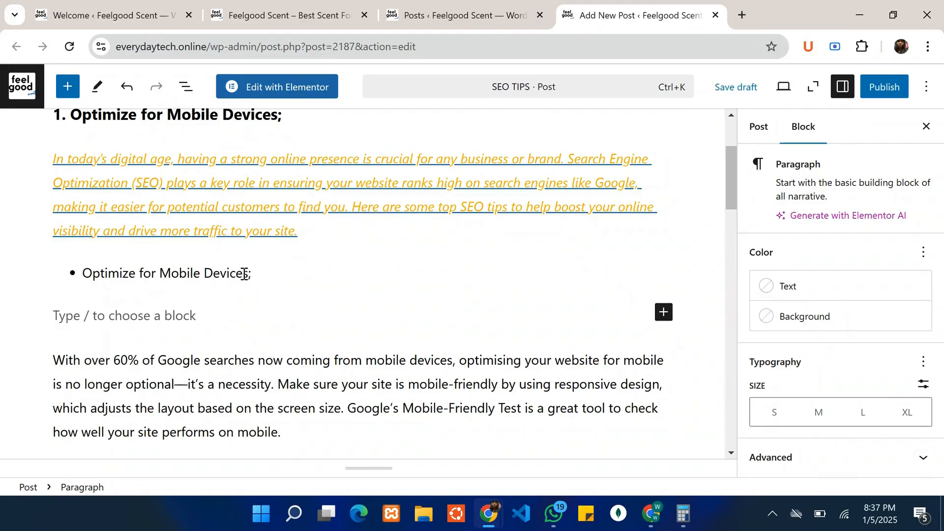
Remove the semicolon ending the "Optimize for Mobile Devices" list item and add a second item reading "nest"
left_click(244, 274)
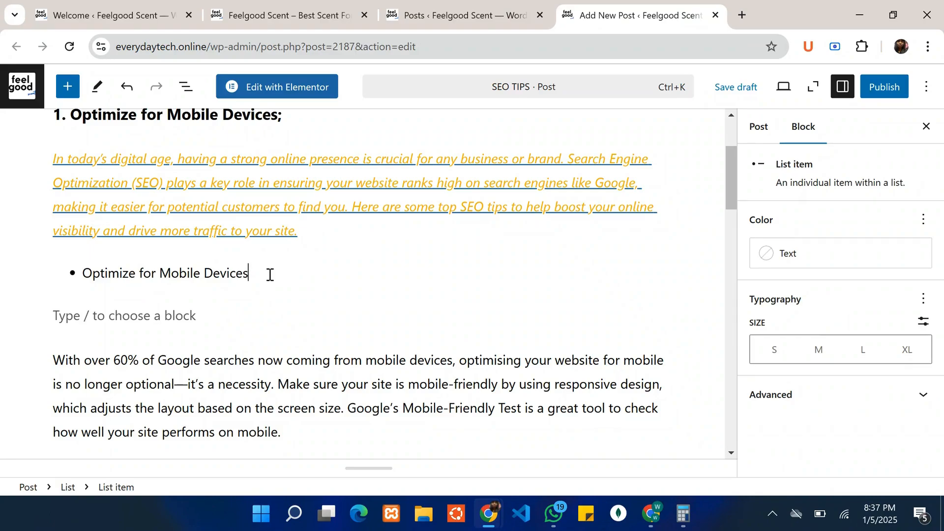
key("Return")
type("t")
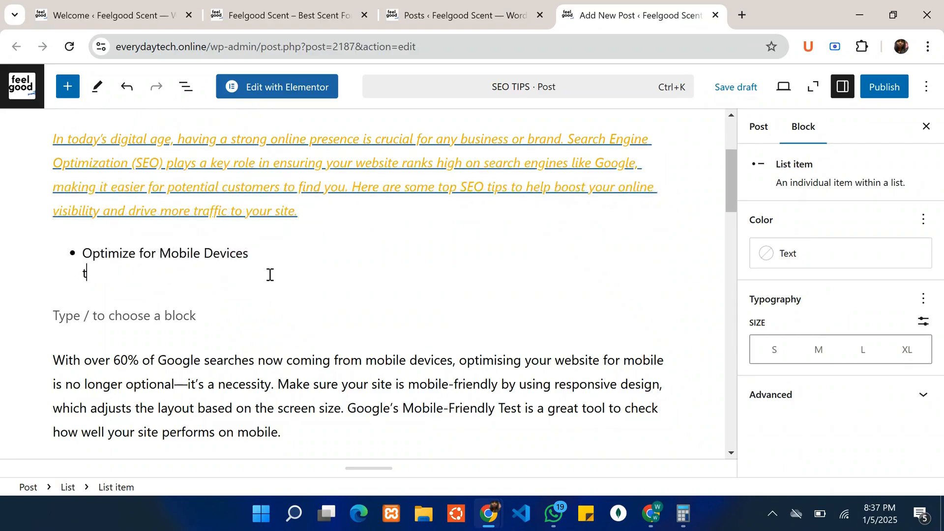
type("h")
key("BackSpace")
key("BackSpace")
key("BackSpace")
key("Return")
type("ne")
Add a third bulleted item reading "optimize again" to the list
key("Return")
type("th")
key("BackSpace")
key("BackSpace")
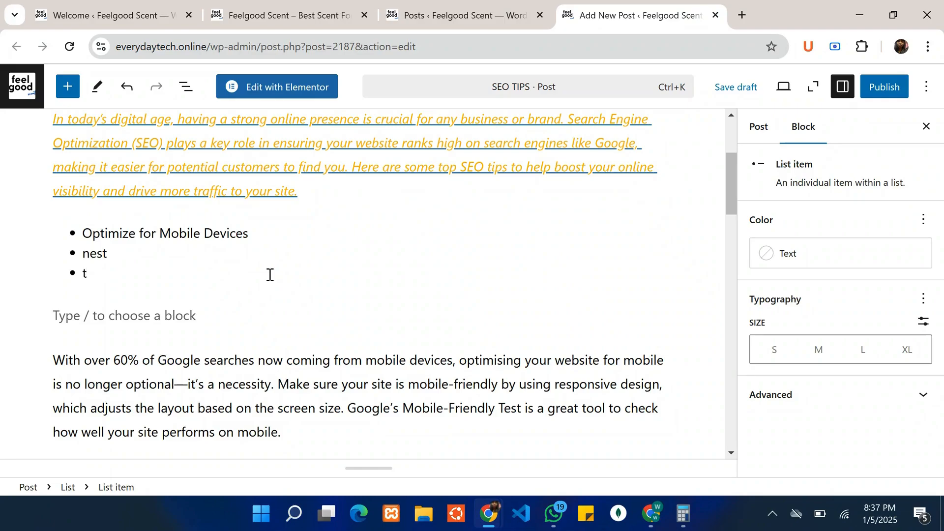
type("optimze again")
left_click(117, 271)
type("iz")
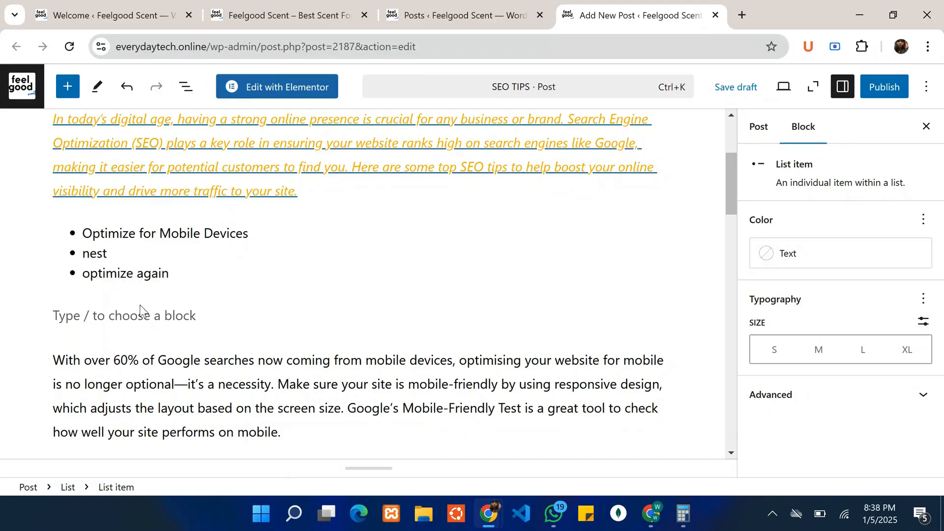
Apply strikethrough to the whole "With over 60% of Google searches" paragraph below the bulleted list
left_click_drag(60, 362, 281, 422)
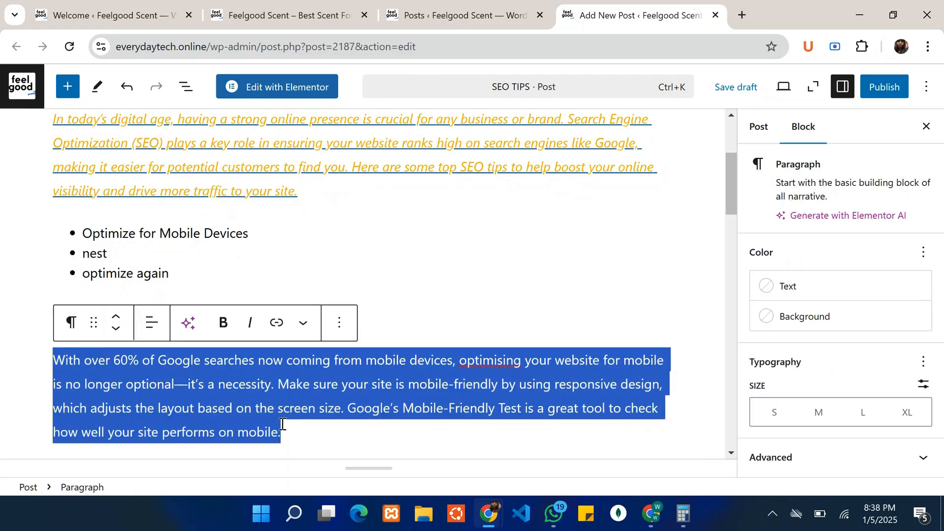
left_click(339, 325)
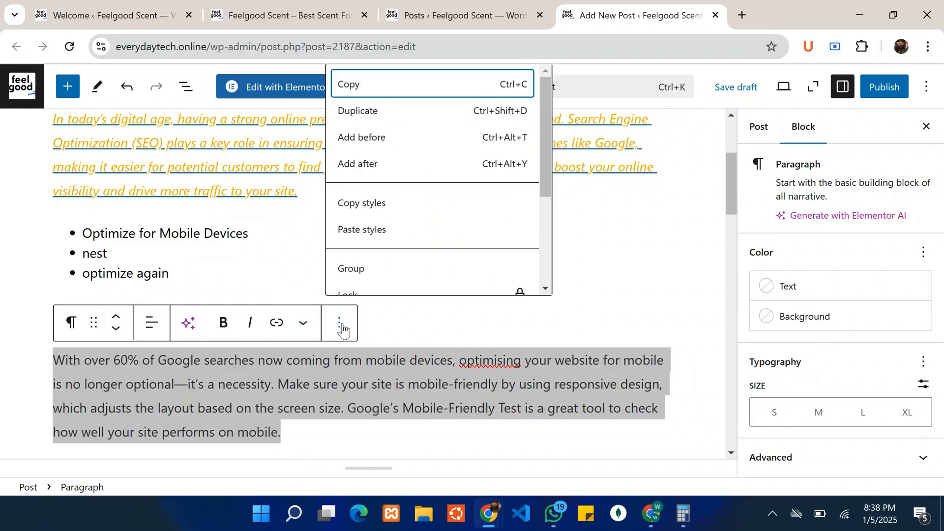
left_click(302, 329)
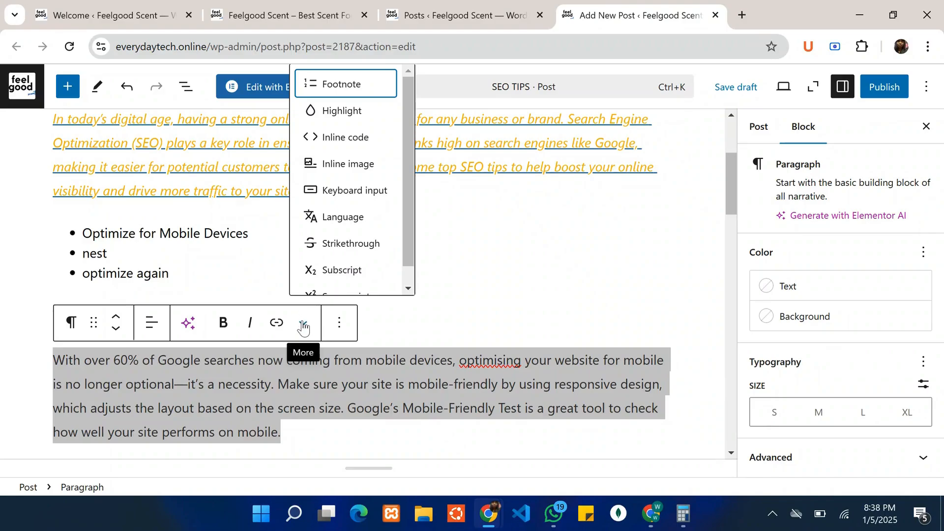
left_click(351, 246)
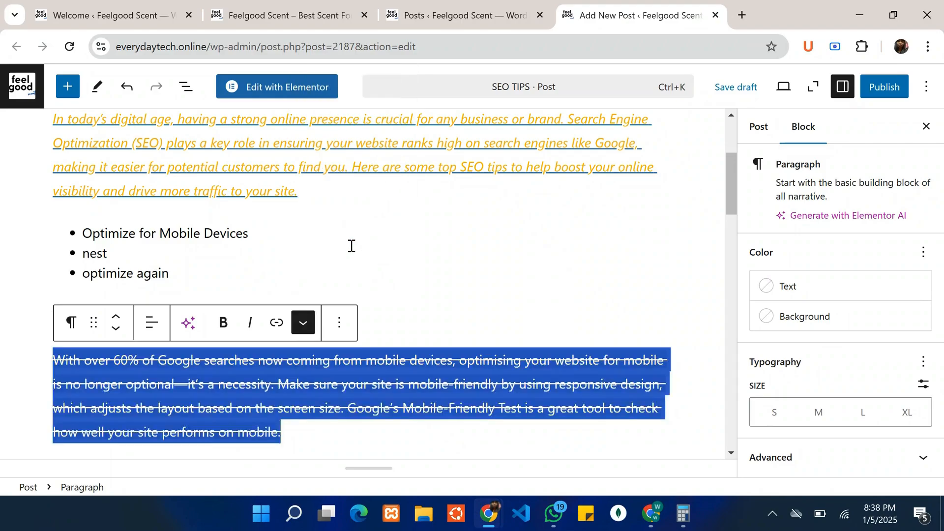
left_click(305, 324)
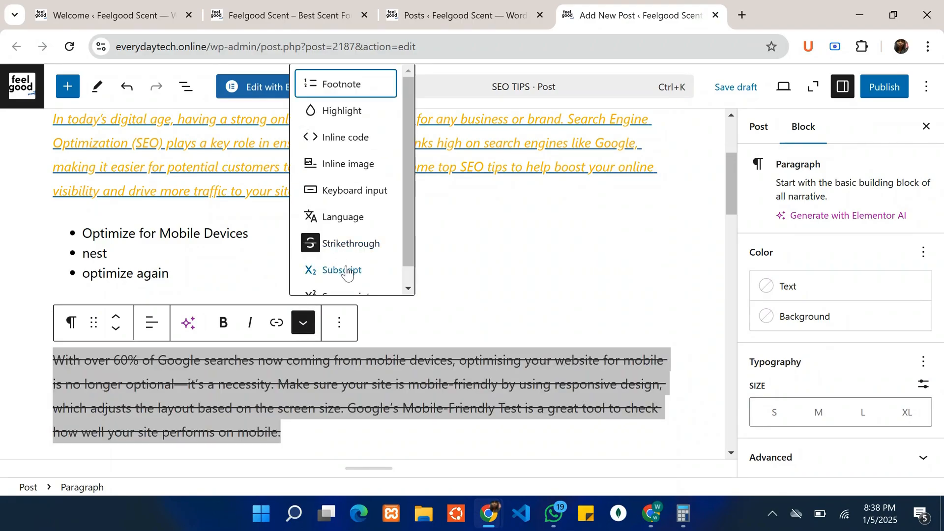
key("Escape")
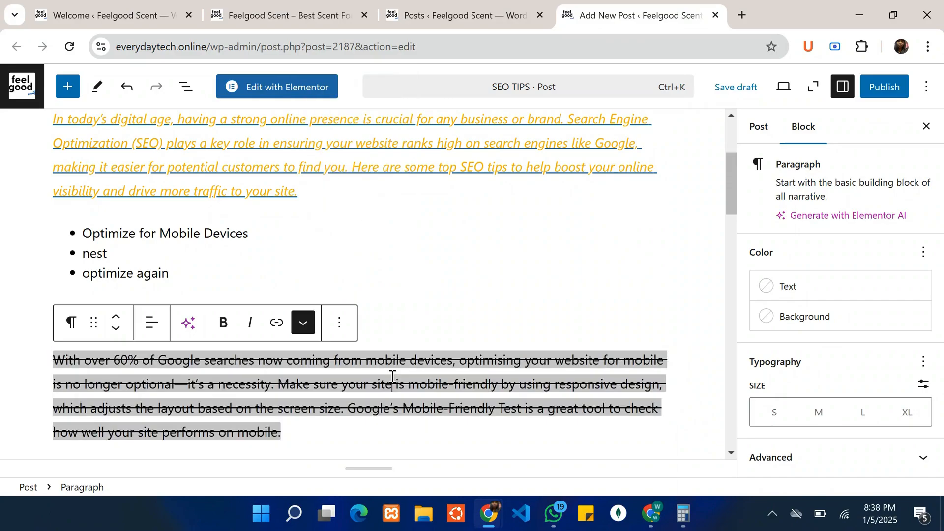
Format "2023" as subscript in the paragraph under "2. Focus on Quality Content"
scroll(391, 378, "down", 3)
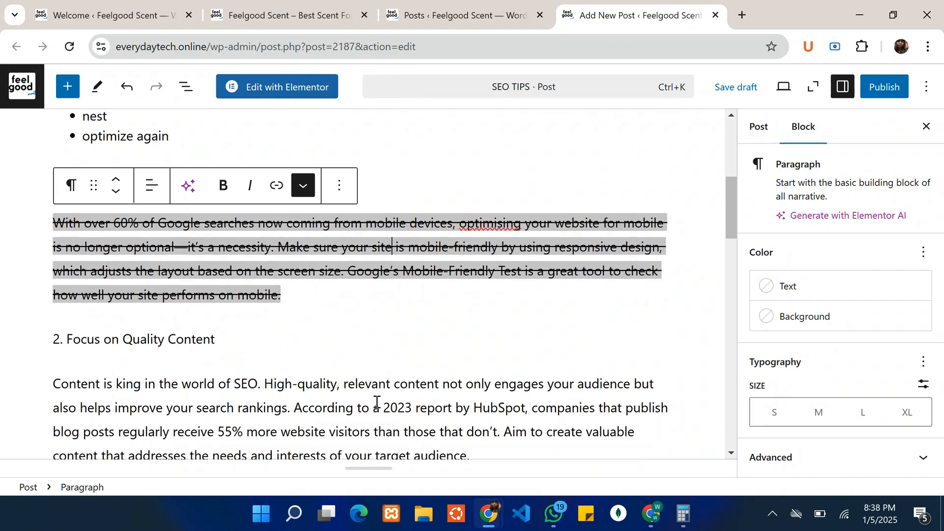
left_click(385, 412)
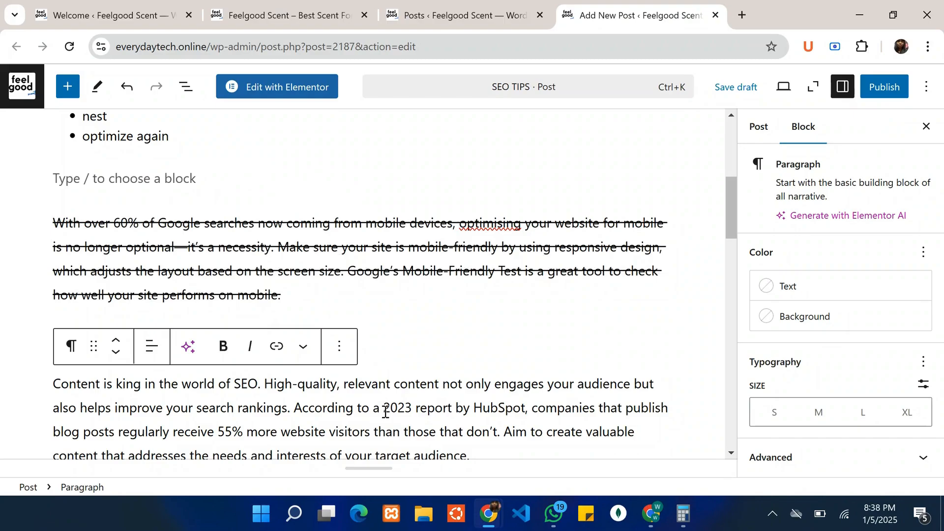
double_click(385, 412)
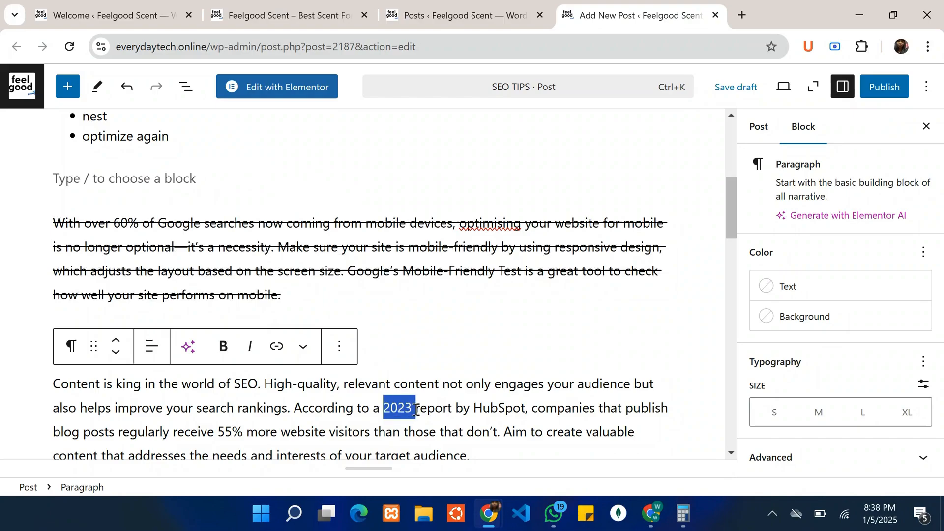
left_click(303, 347)
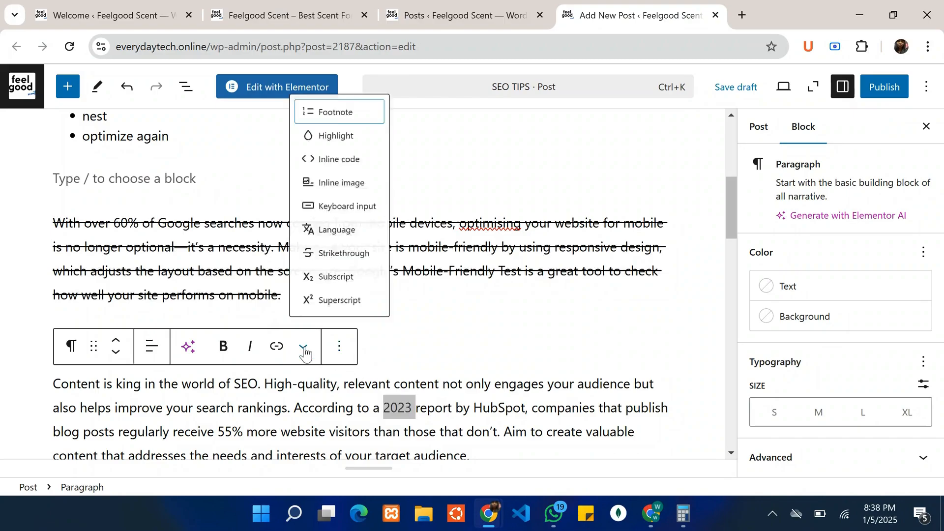
left_click(335, 278)
left_click(472, 456)
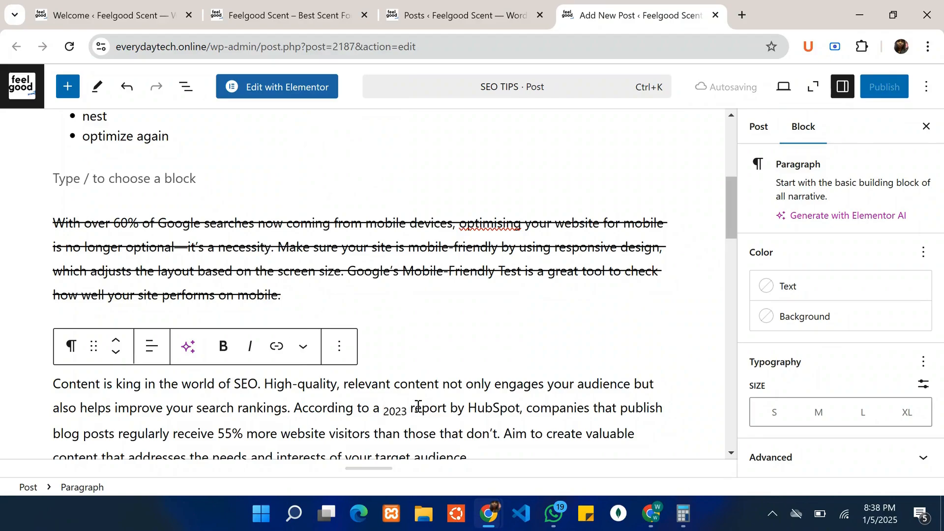
scroll(418, 406, "down", 1)
Undo the subscript formatting on "2023"
left_click(381, 363)
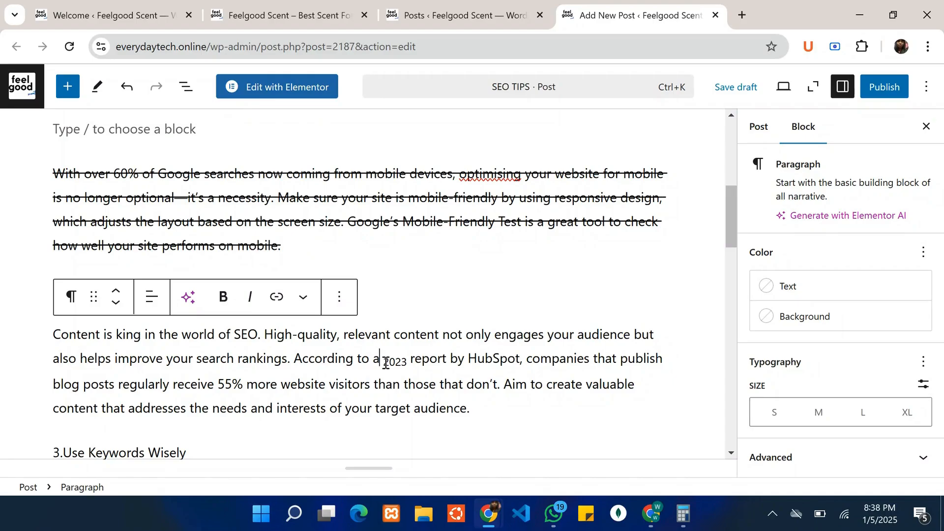
key("ctrl+z")
scroll(386, 363, "down", 3)
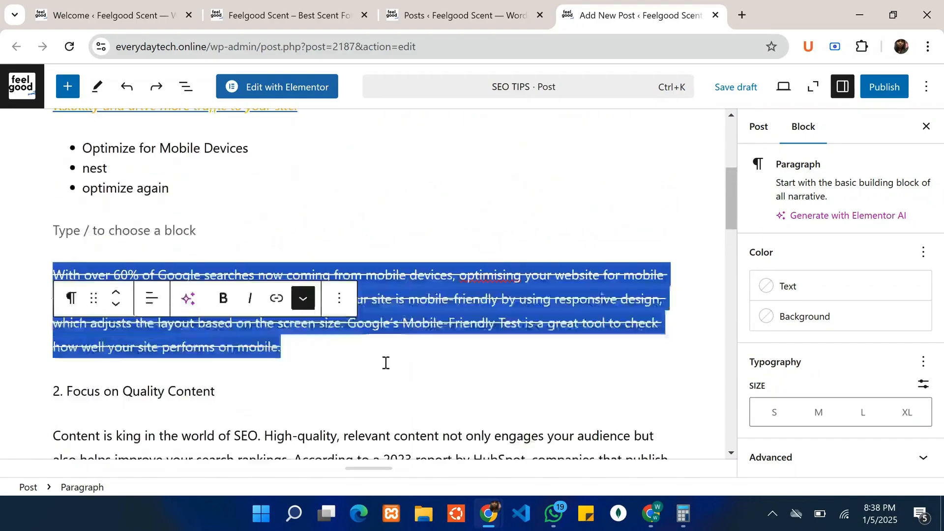
Insert "H20" before "2023" in the "Content is king" paragraph
left_click(386, 362)
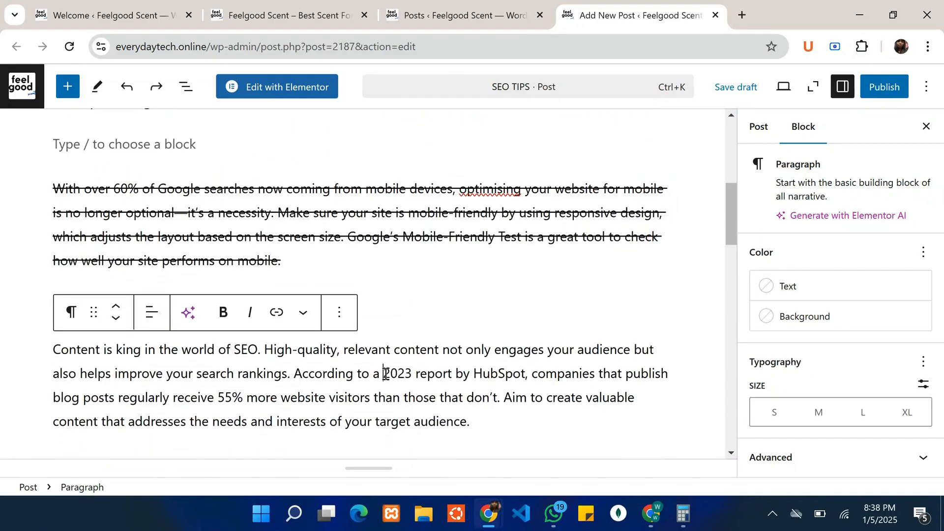
type("H2")
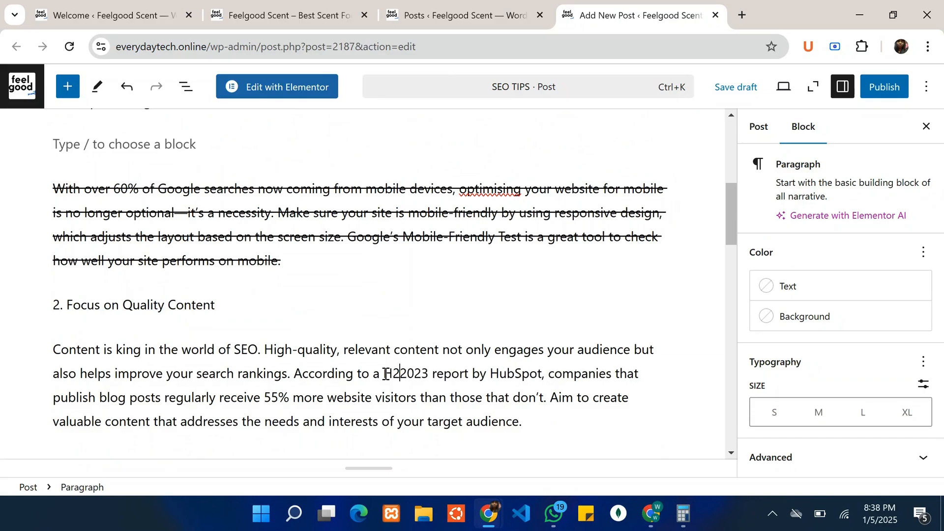
type("0")
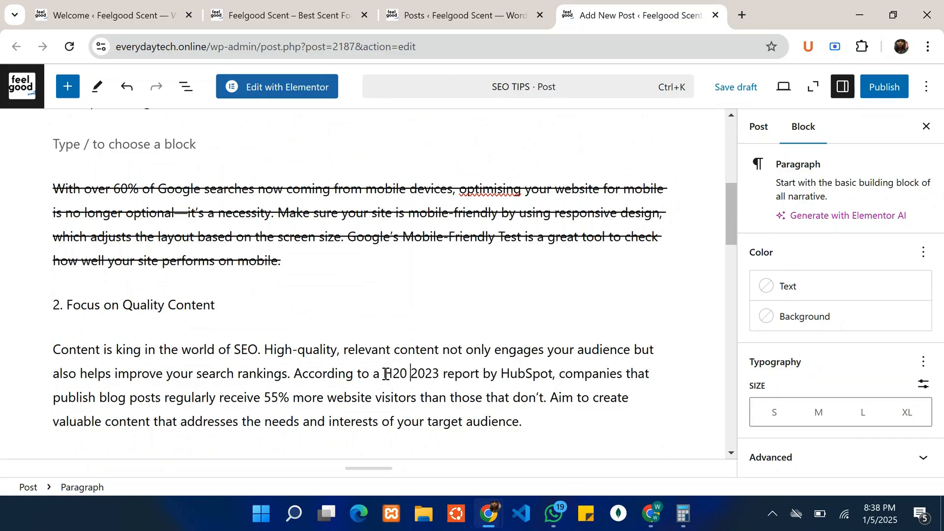
Format only the "2" in "H20" as superscript in the "Content is king" paragraph
double_click(394, 375)
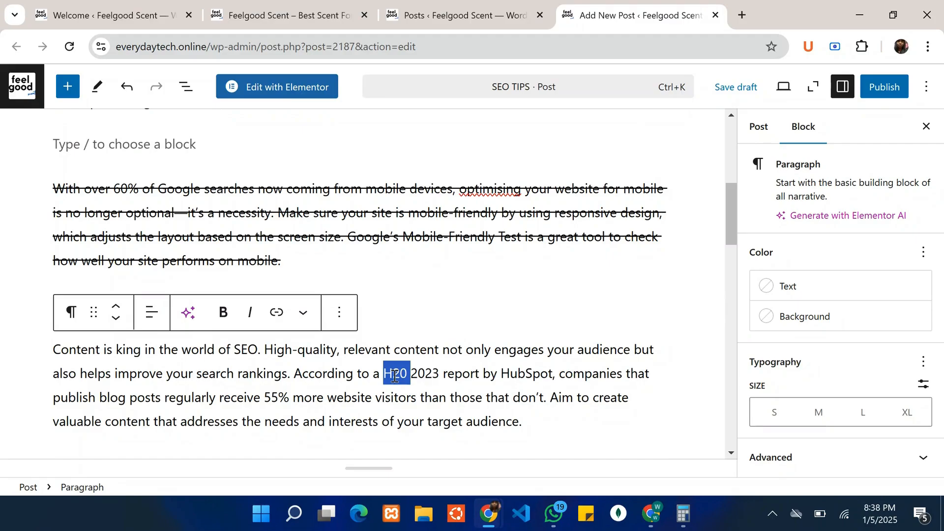
left_click(394, 375)
key("shift+Right")
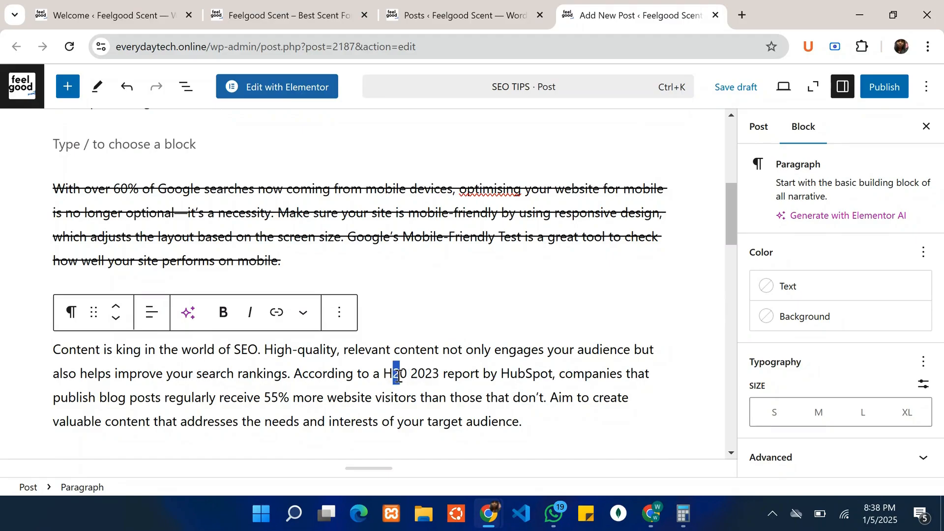
left_click(340, 313)
left_click(301, 315)
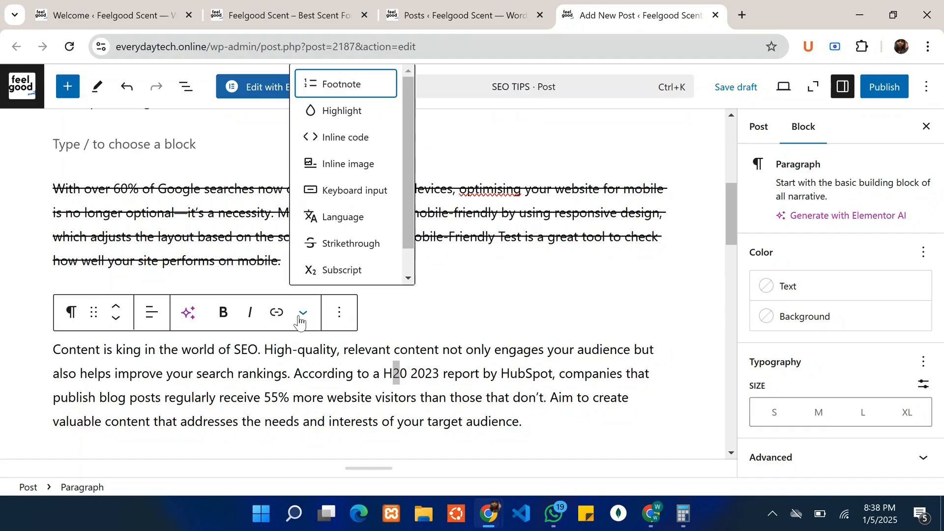
scroll(320, 254, "down", 1)
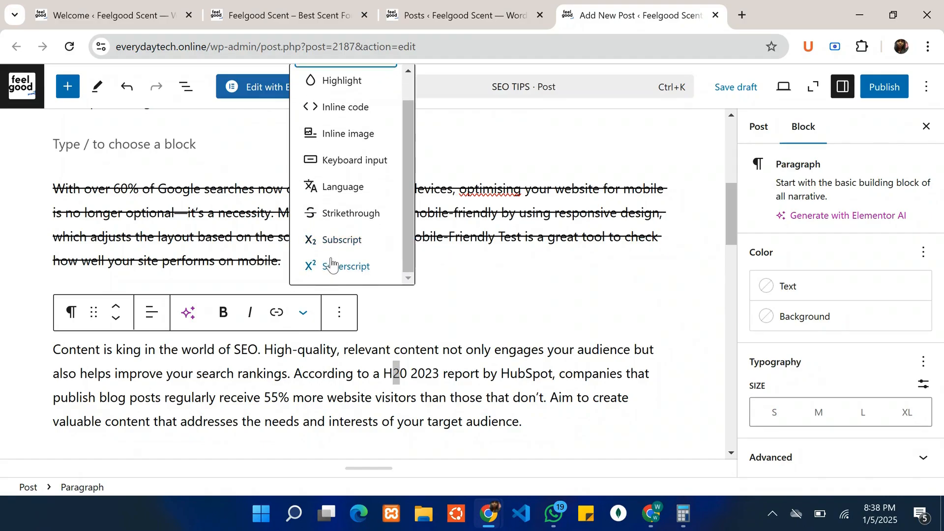
left_click(332, 264)
left_click(486, 382)
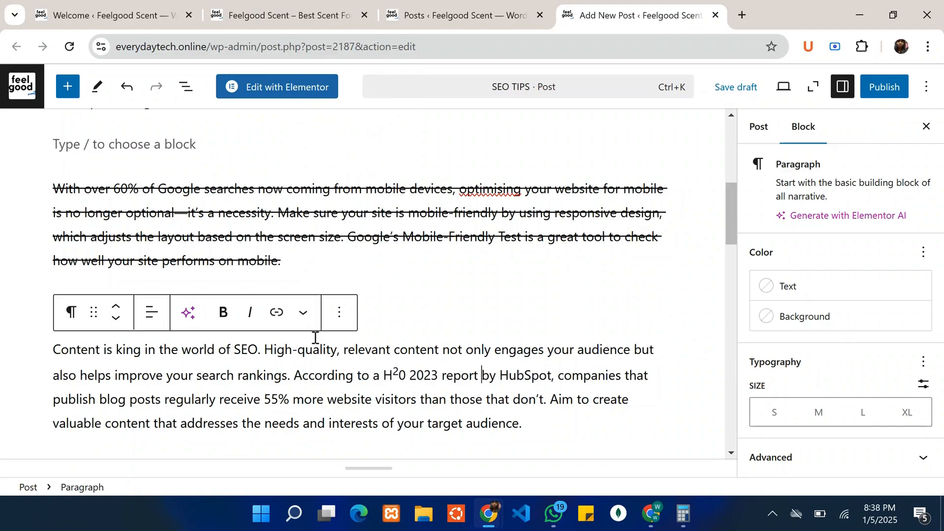
Apply subscript to the superscripted "2" in "H20" in the "Content is king" paragraph
left_click(302, 315)
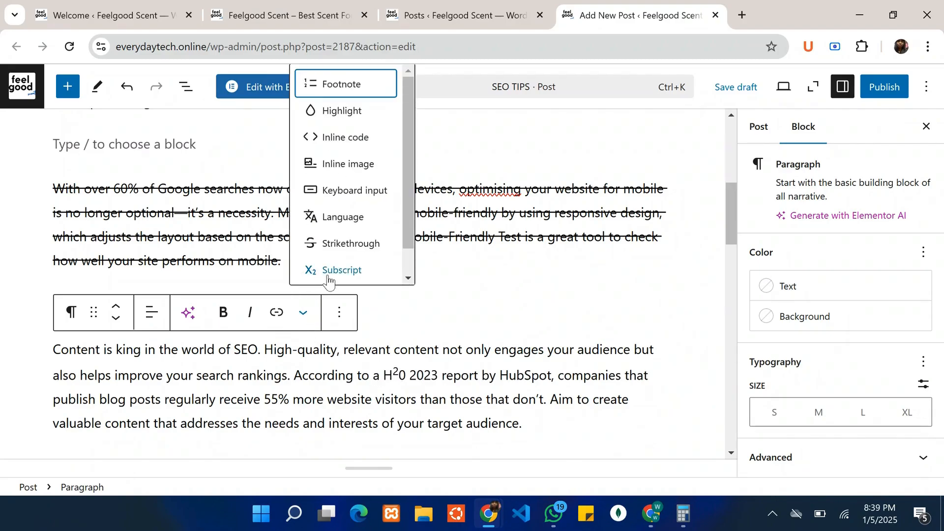
scroll(322, 268, "down", 1)
left_click(326, 241)
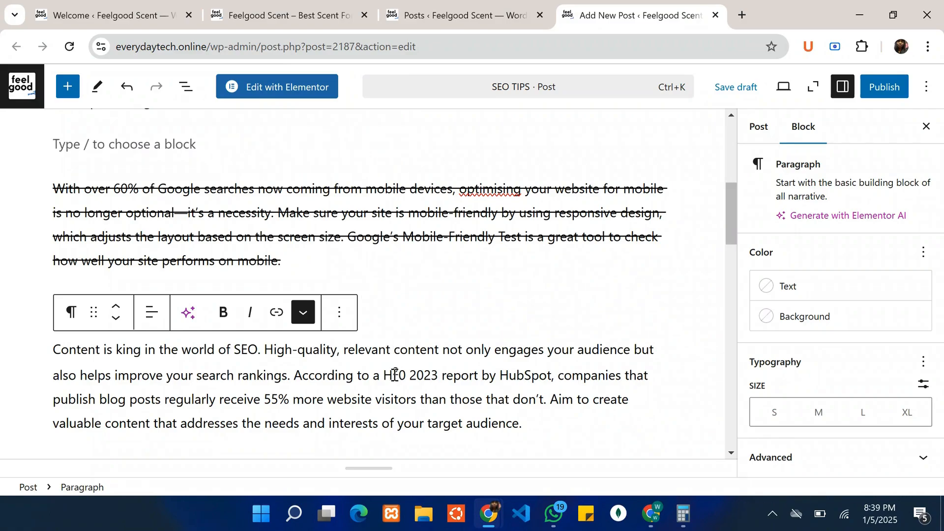
left_click_drag(393, 374, 401, 375)
left_click(302, 317)
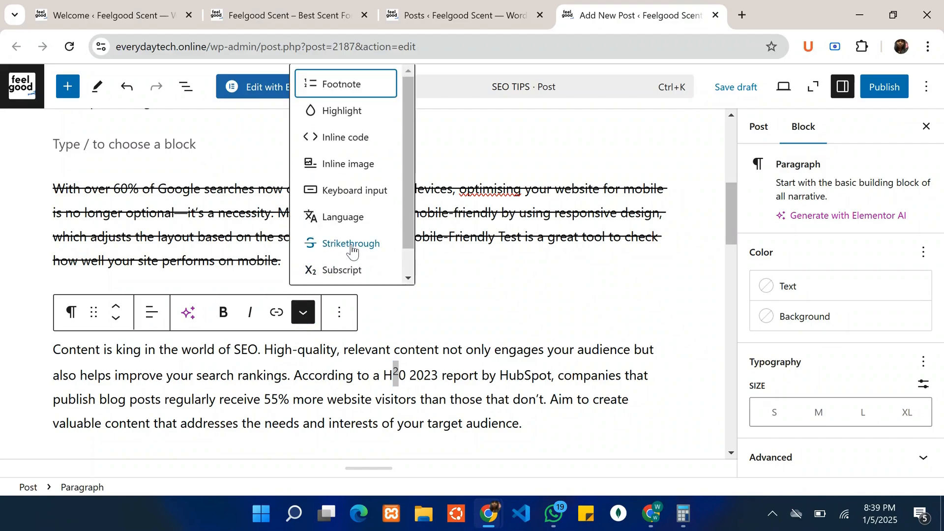
scroll(345, 251, "down", 1)
left_click(331, 244)
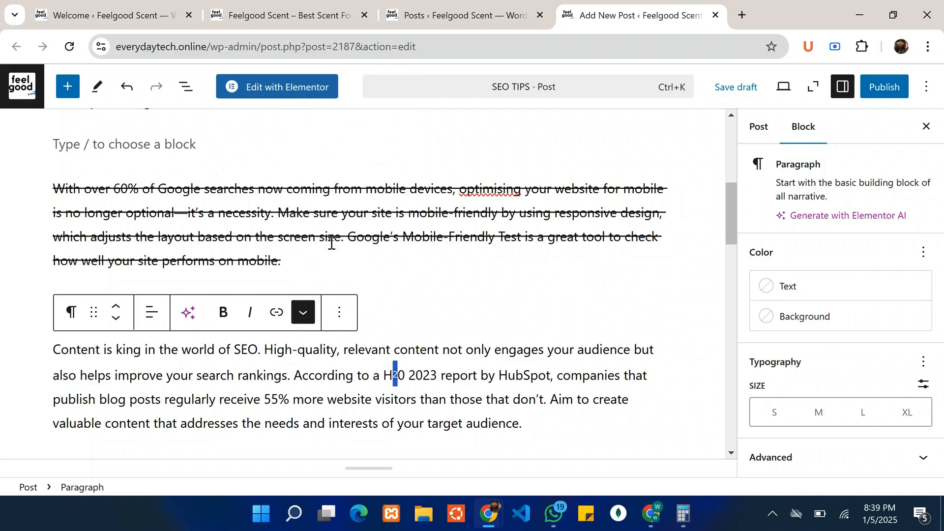
left_click(345, 377)
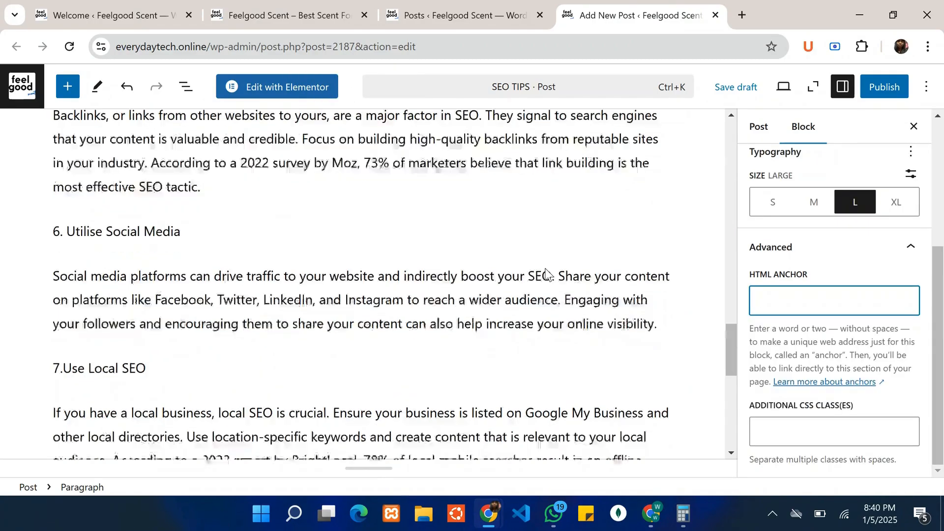
Create a new category named "seo" for the post in the post-level settings, without a parent category
scroll(546, 274, "down", 10)
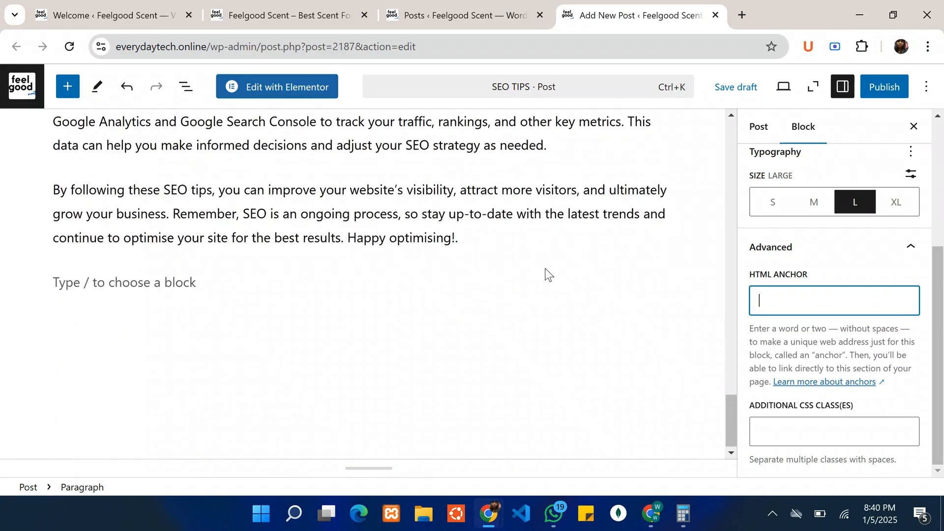
scroll(546, 274, "up", 20)
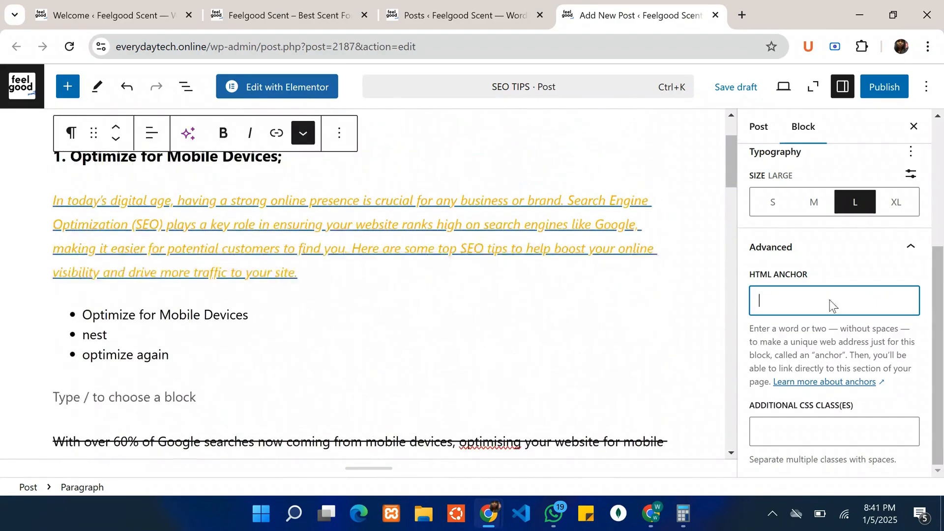
left_click(757, 129)
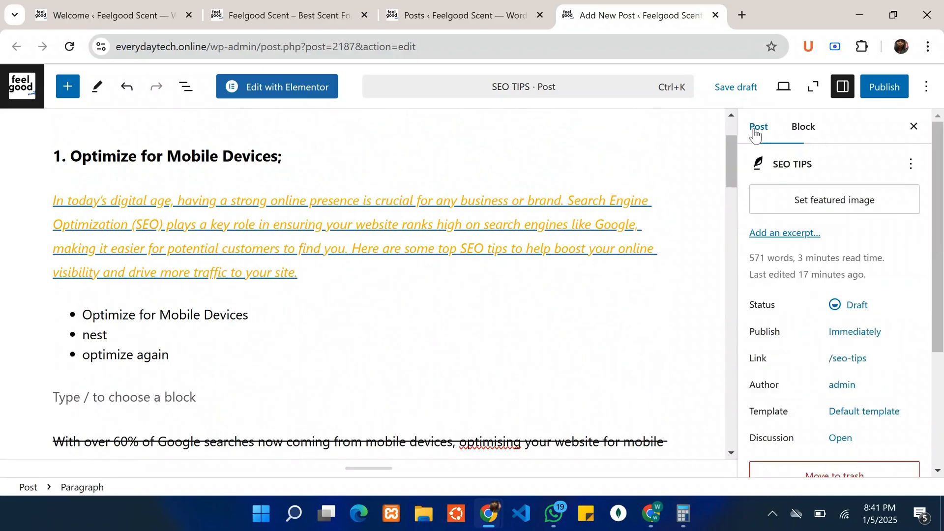
scroll(778, 215, "down", 2)
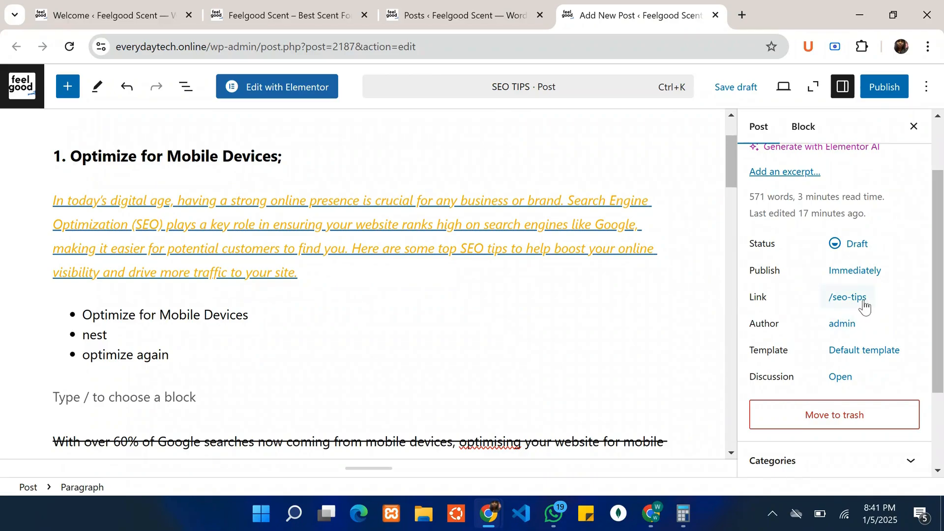
scroll(857, 304, "down", 3)
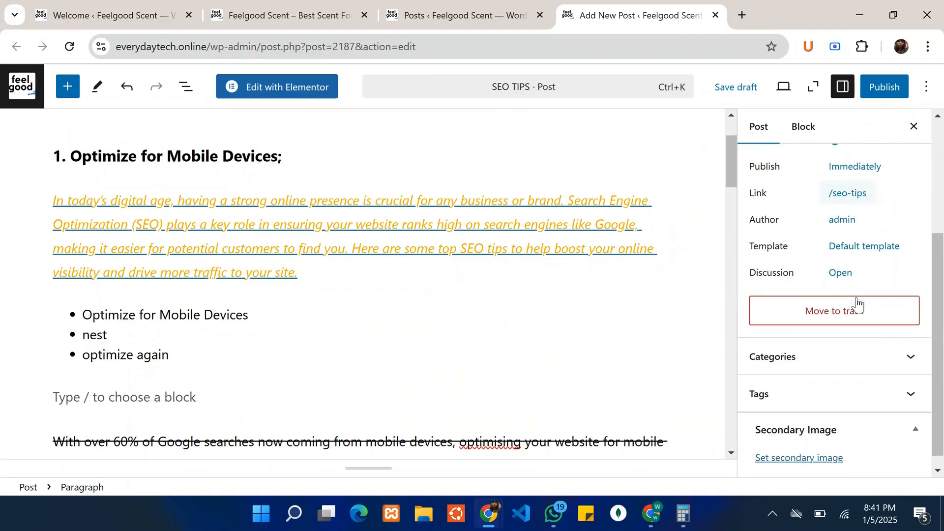
left_click(906, 344)
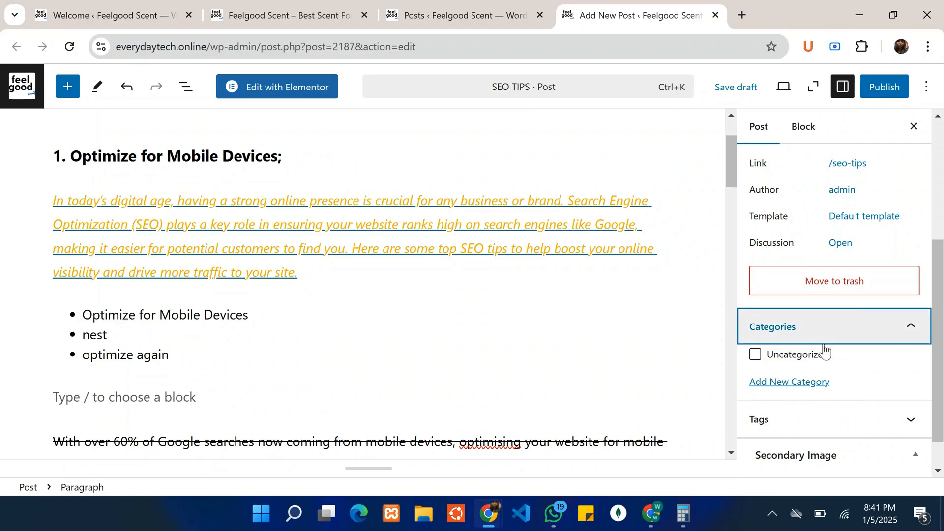
left_click(789, 386)
scroll(836, 409, "down", 3)
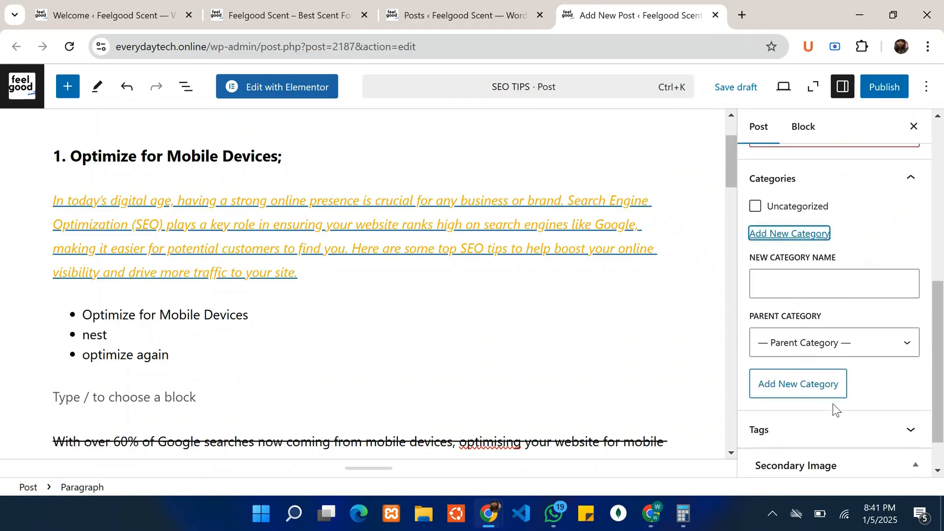
left_click(797, 288)
type("seo")
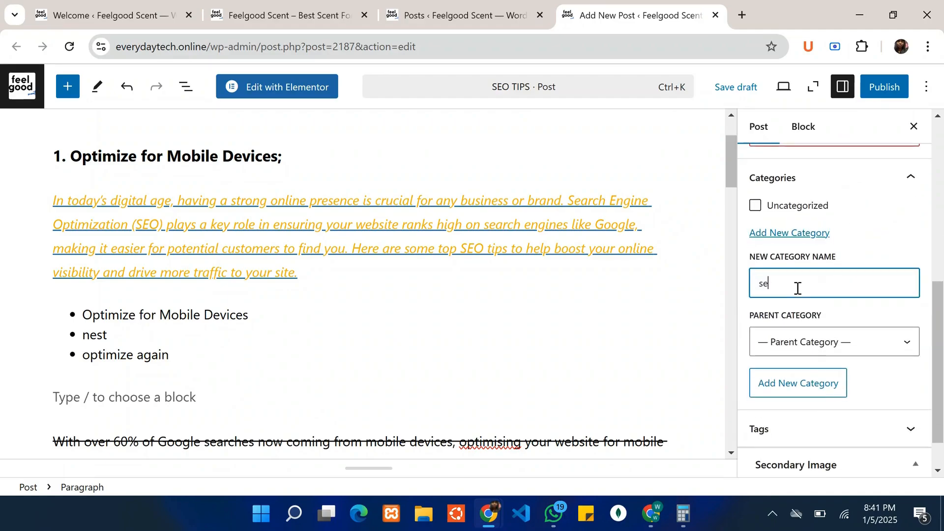
left_click(826, 384)
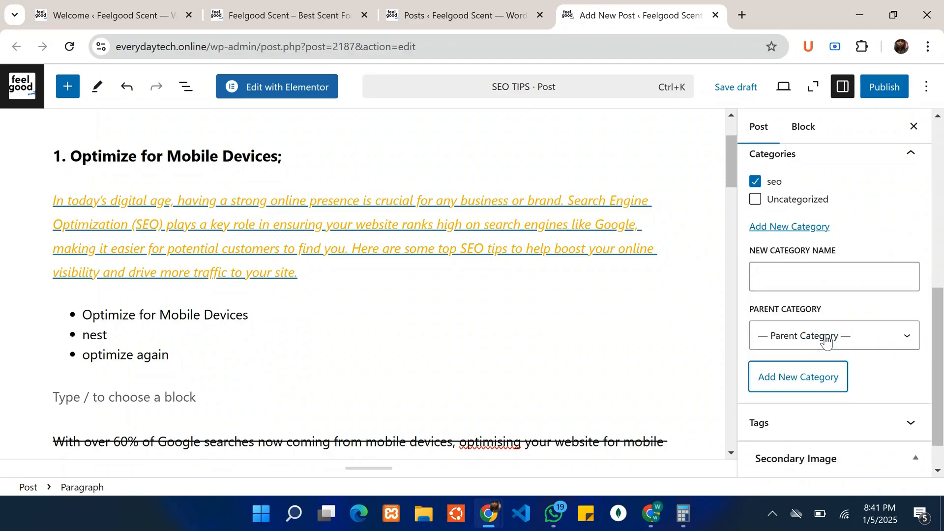
Add the tag "seo" to the post in the post-level settings
left_click(826, 340)
left_click(863, 217)
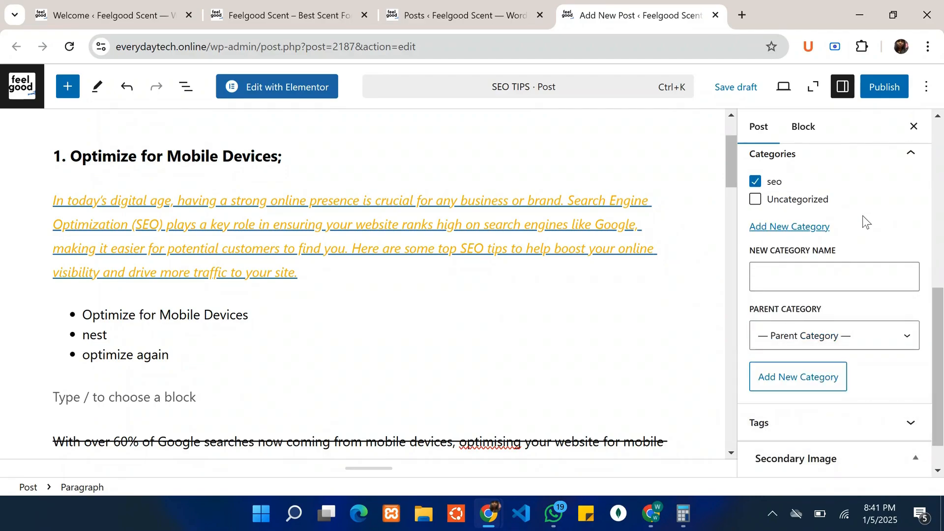
scroll(873, 274, "down", 1)
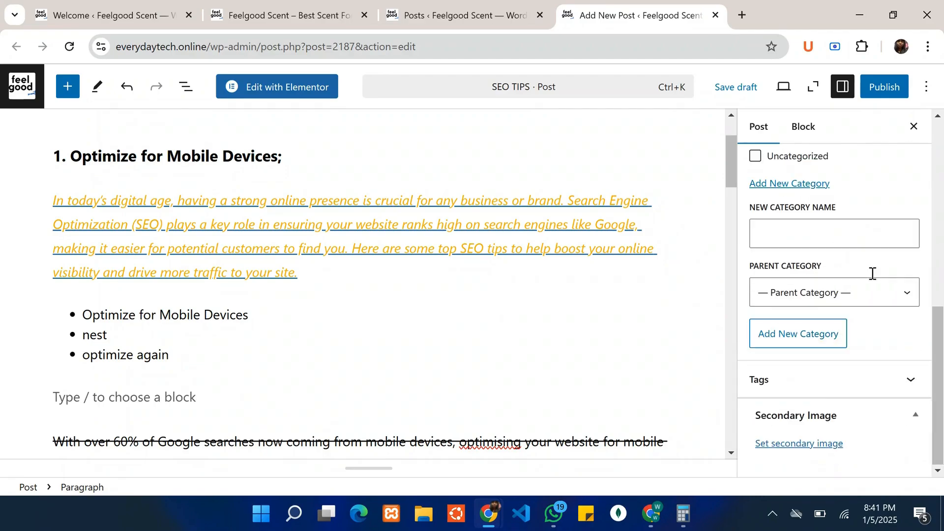
left_click(913, 390)
scroll(816, 390, "down", 2)
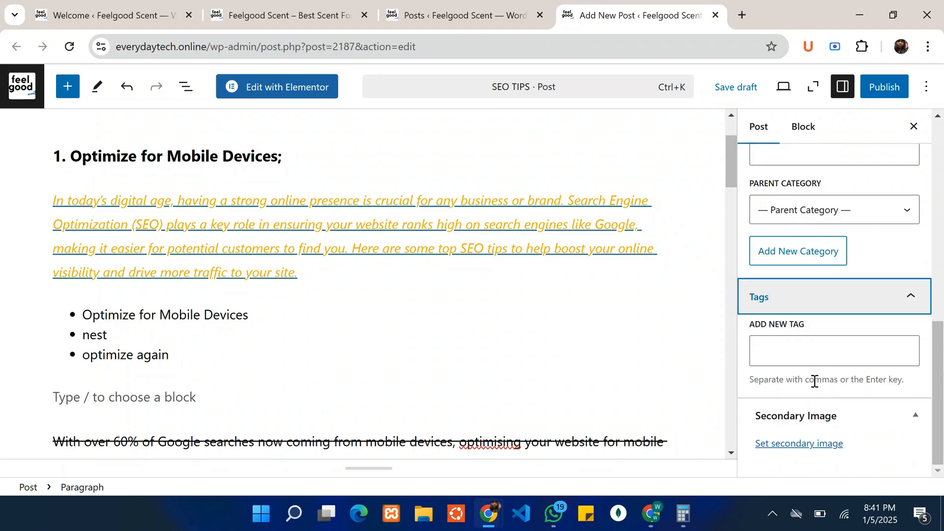
left_click(793, 355)
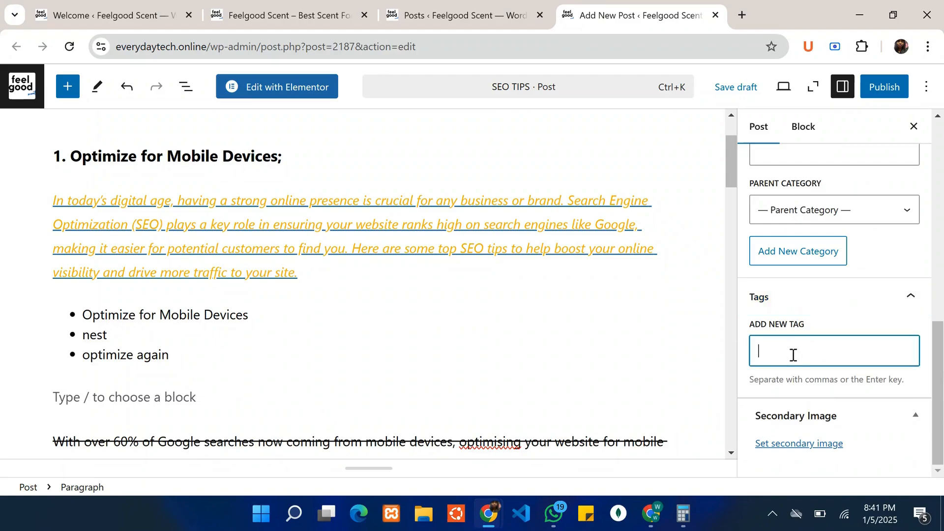
type("sdeo")
key("Return")
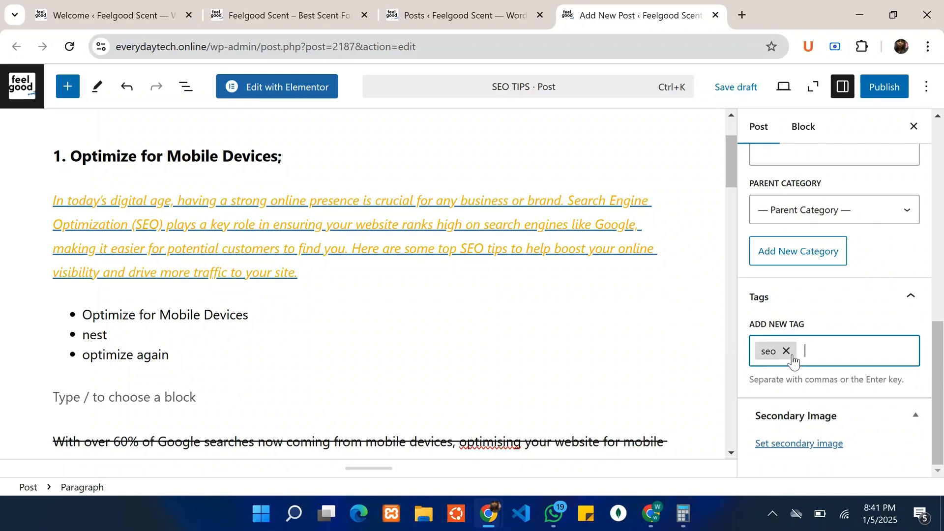
Replace the post's "seo" tag with the tag "website seo"
left_click(788, 352)
type("we")
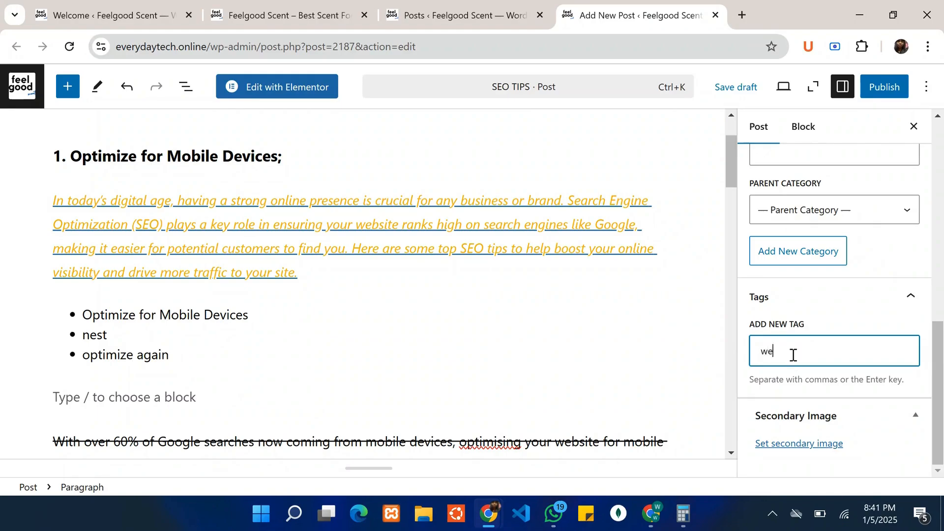
type("bsite seo")
key("Return")
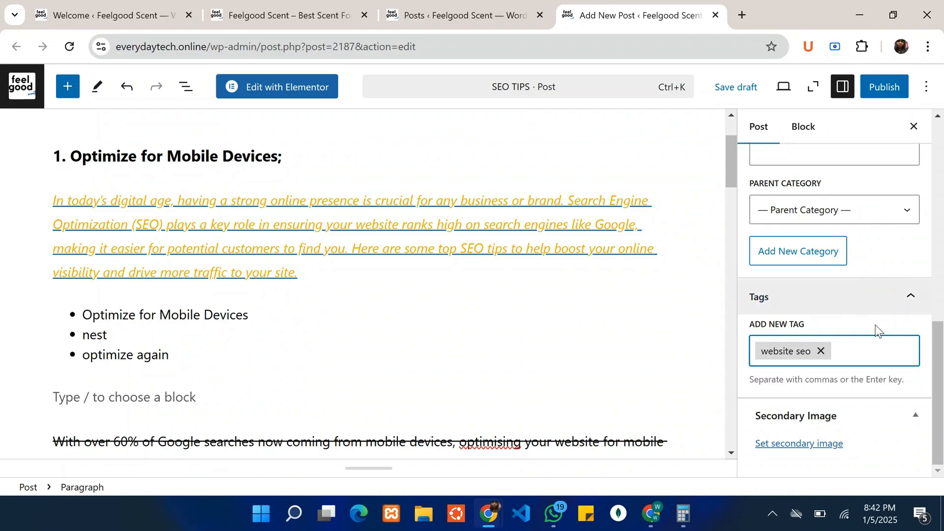
Remove the "website seo" tag from the post and collapse the tag settings
key("BackSpace")
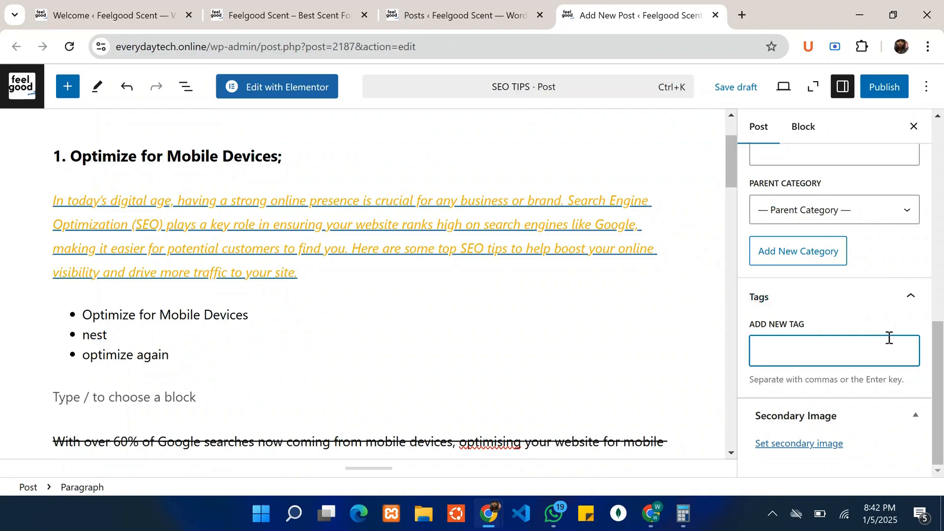
scroll(851, 332, "up", 3)
scroll(852, 332, "down", 3)
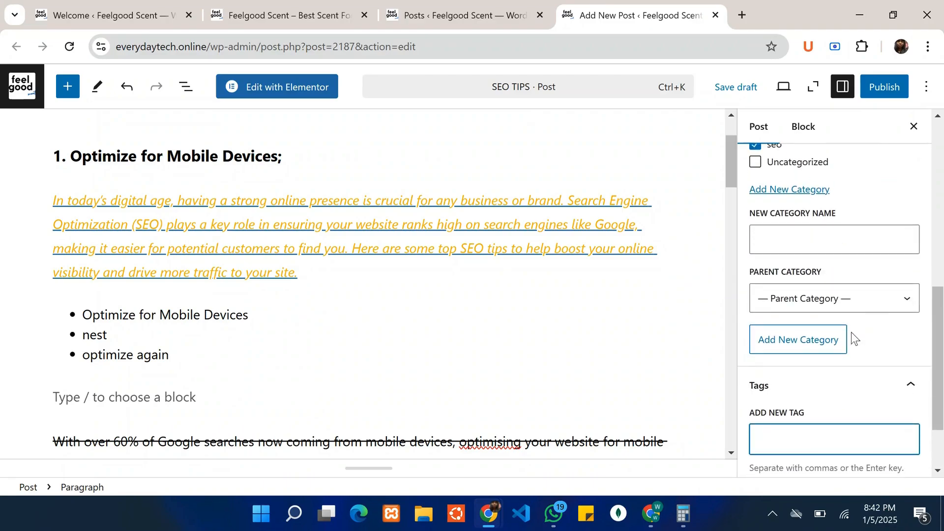
left_click(911, 386)
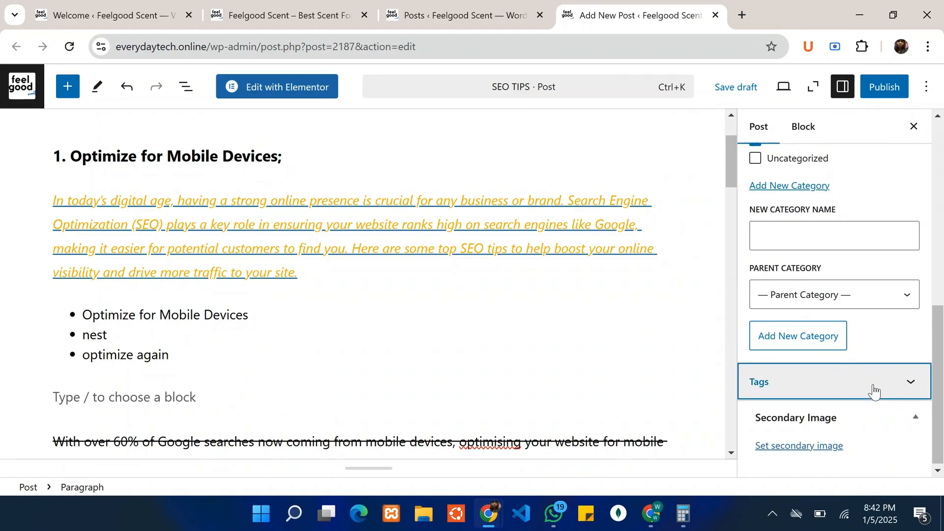
scroll(874, 390, "up", 4)
scroll(874, 386, "down", 4)
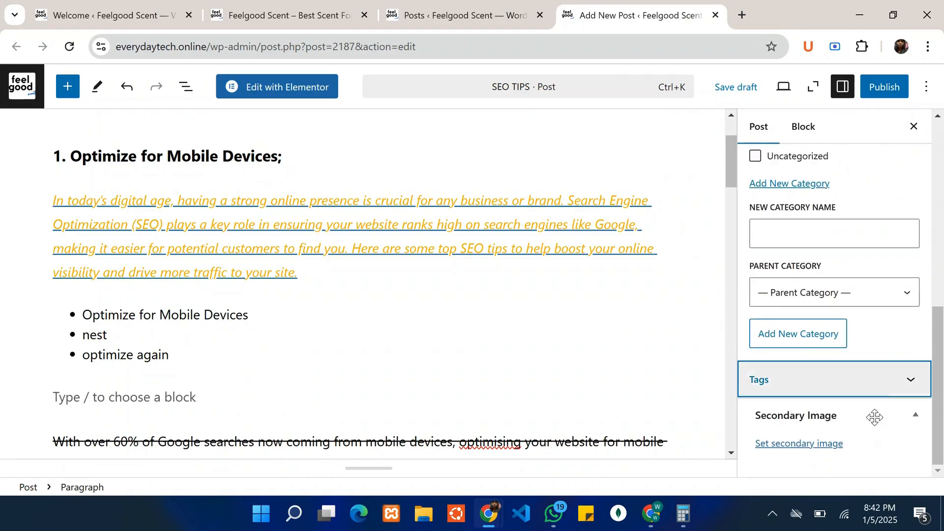
scroll(877, 399, "up", 10)
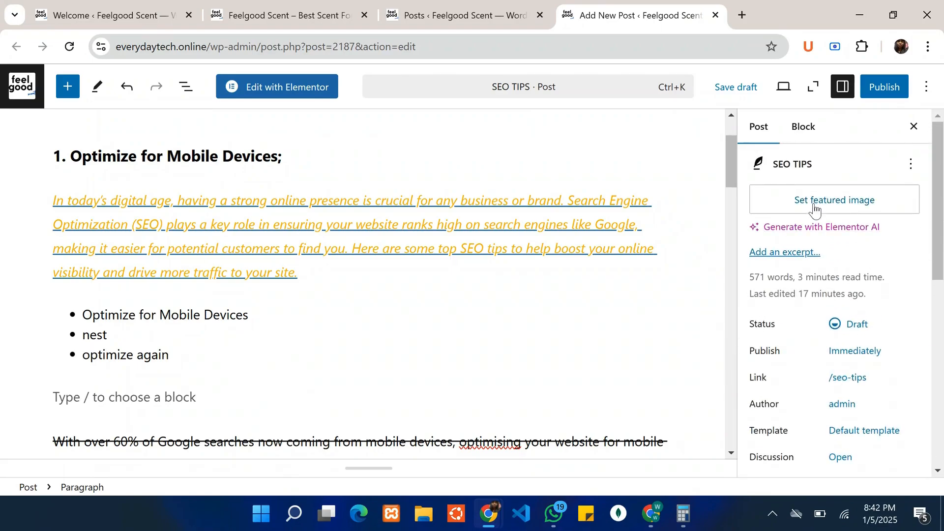
scroll(575, 247, "up", 2)
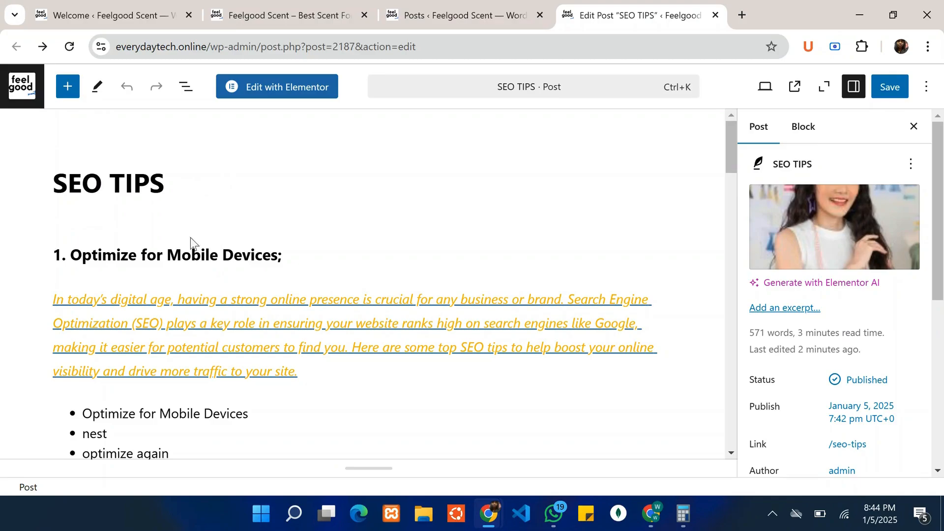
Insert an empty Image block between the "SEO TIPS" title and the "Optimize for Mobile Devices" heading
left_click(107, 247)
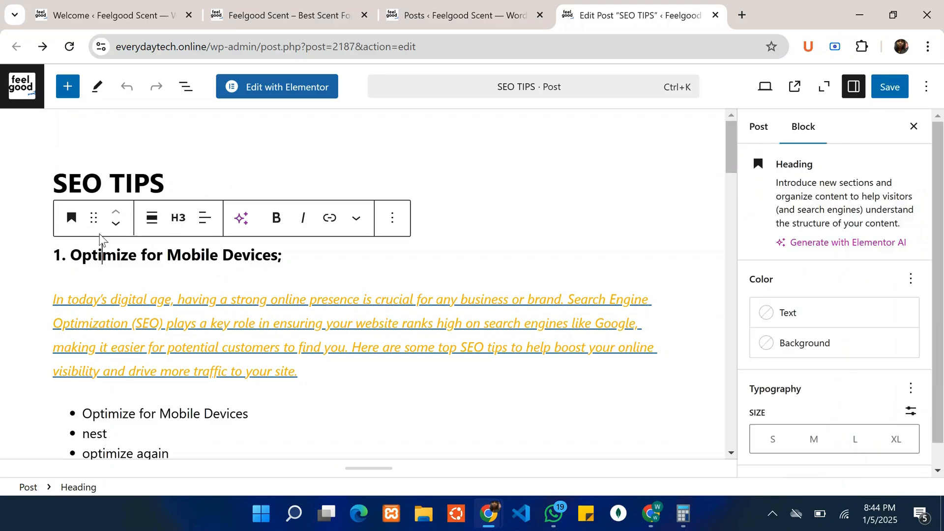
left_click(458, 210)
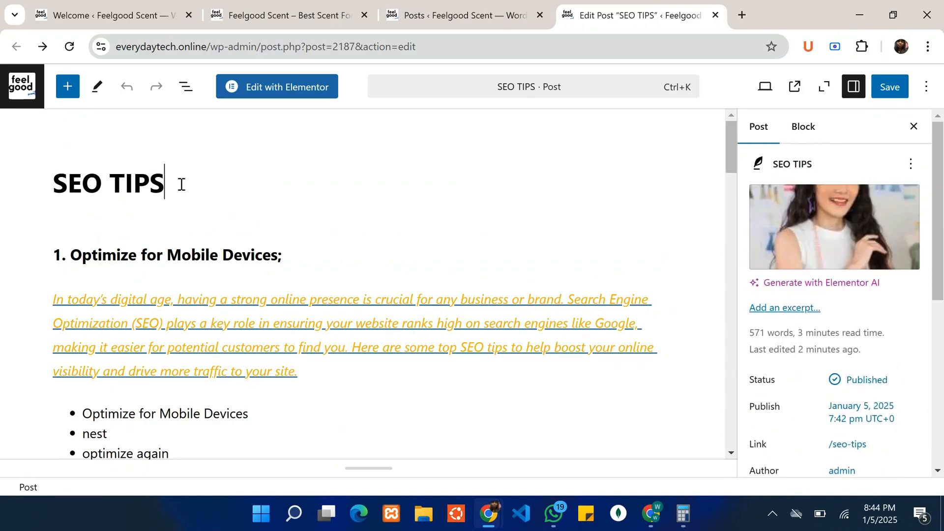
key("Return")
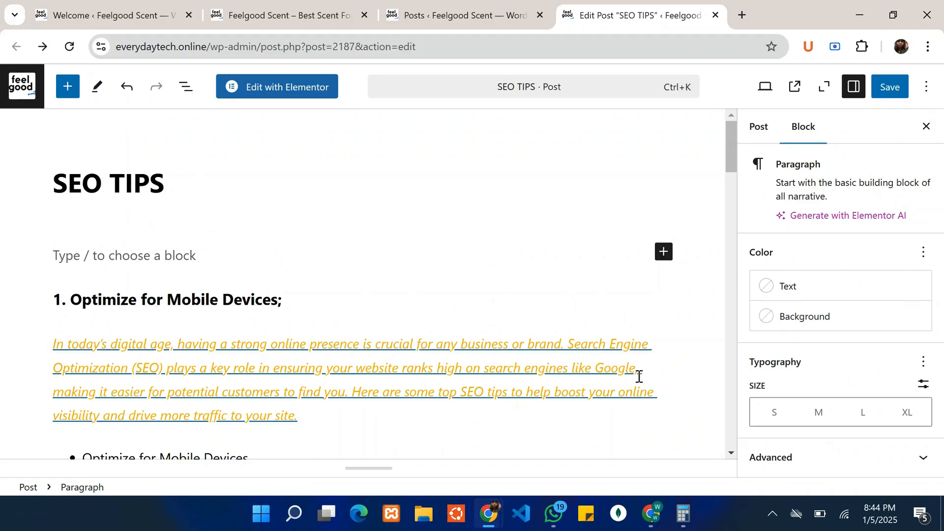
left_click(663, 252)
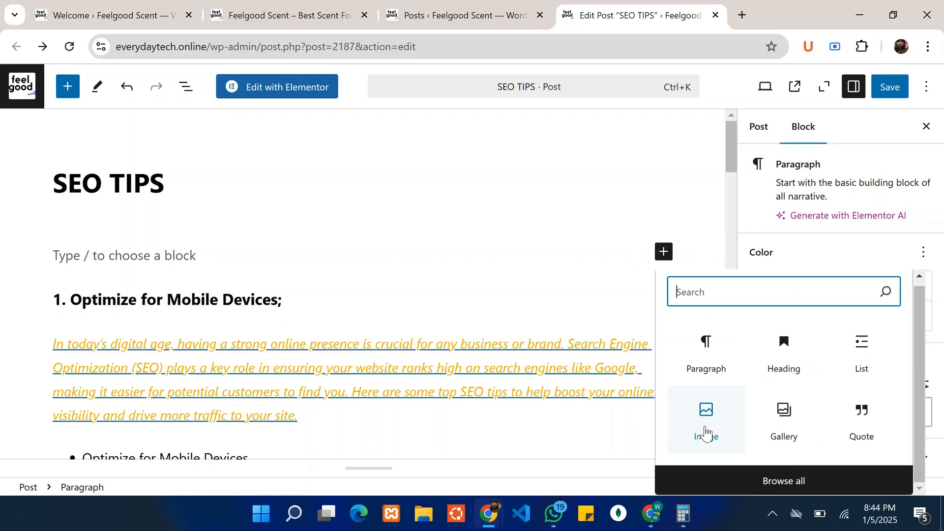
left_click(707, 423)
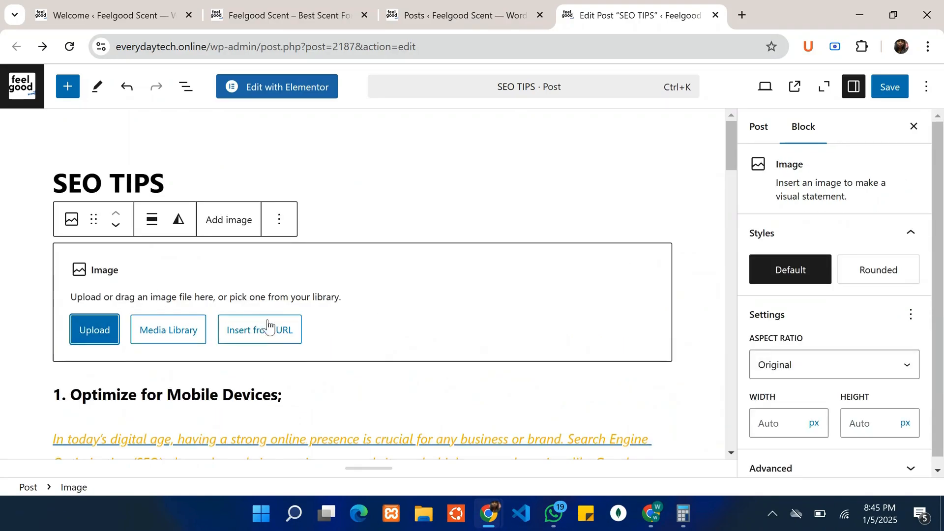
scroll(232, 366, "down", 3)
scroll(235, 366, "up", 3)
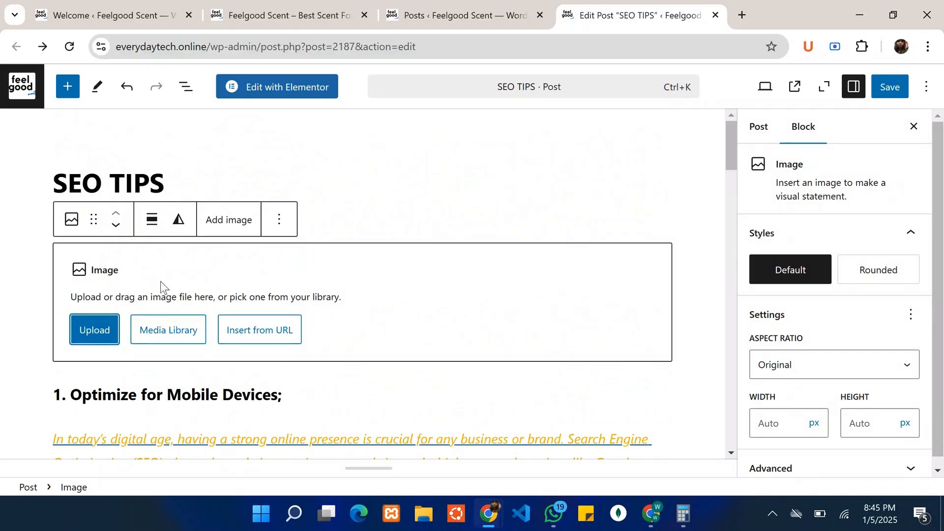
left_click(279, 220)
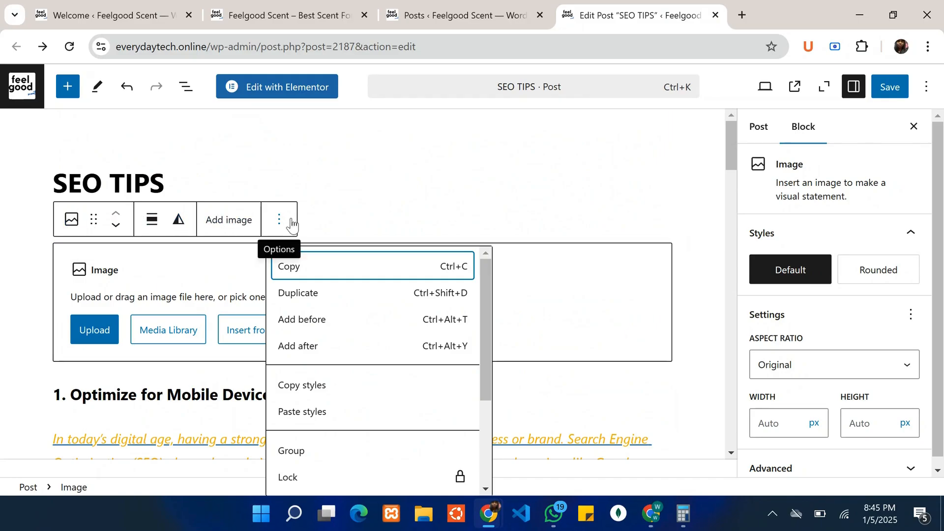
left_click(277, 225)
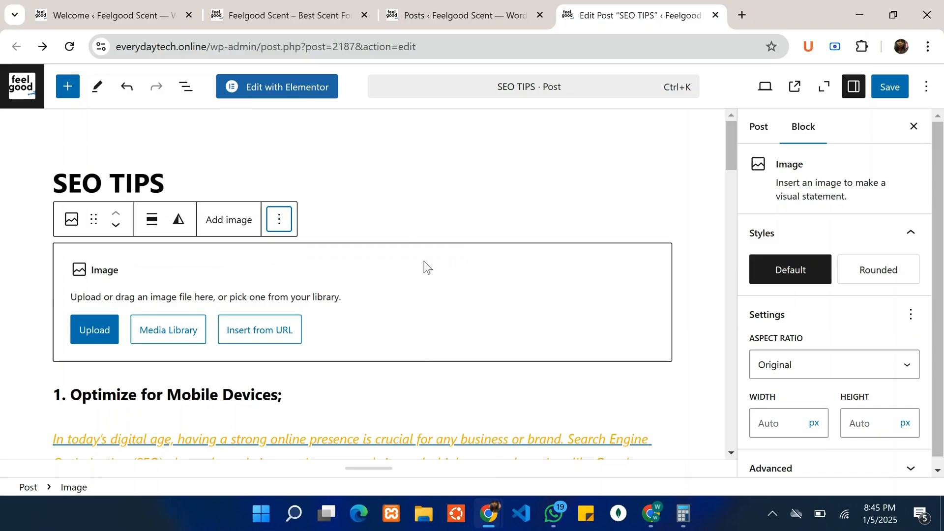
Open the full block library for the spot between the Image block and the "Optimize for Mobile Devices" heading
mouse_move(418, 378)
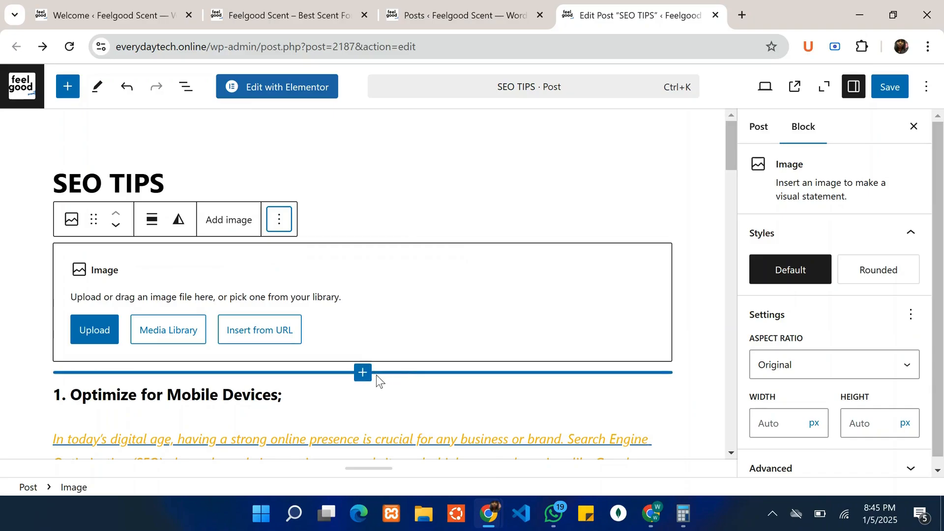
left_click(363, 373)
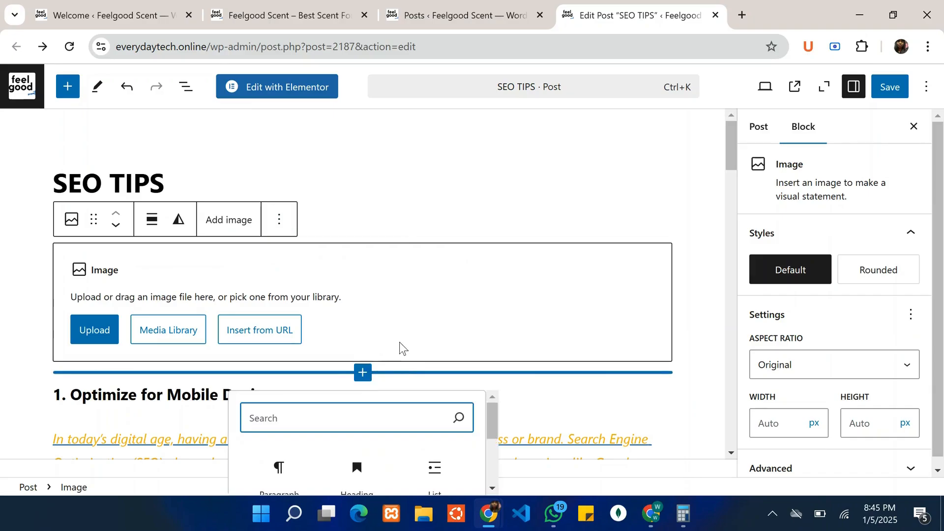
scroll(401, 347, "down", 4)
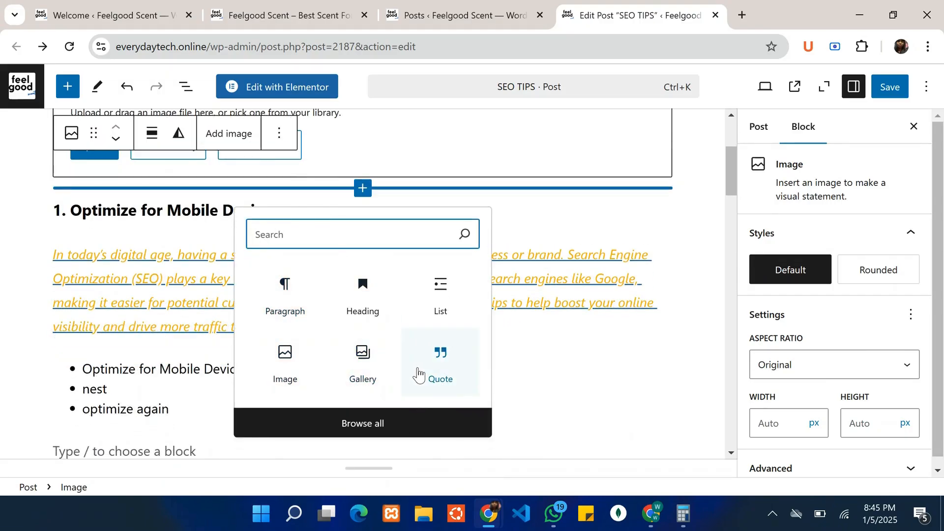
left_click(376, 423)
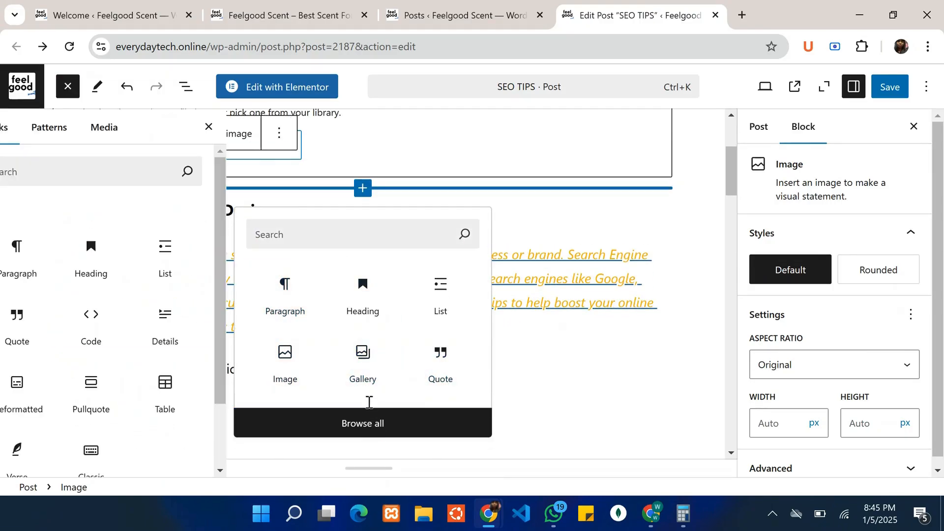
Examine the blocks offered in the Text category of the block library, from Paragraph to Classic, and the first Media blocks
scroll(196, 389, "down", 4)
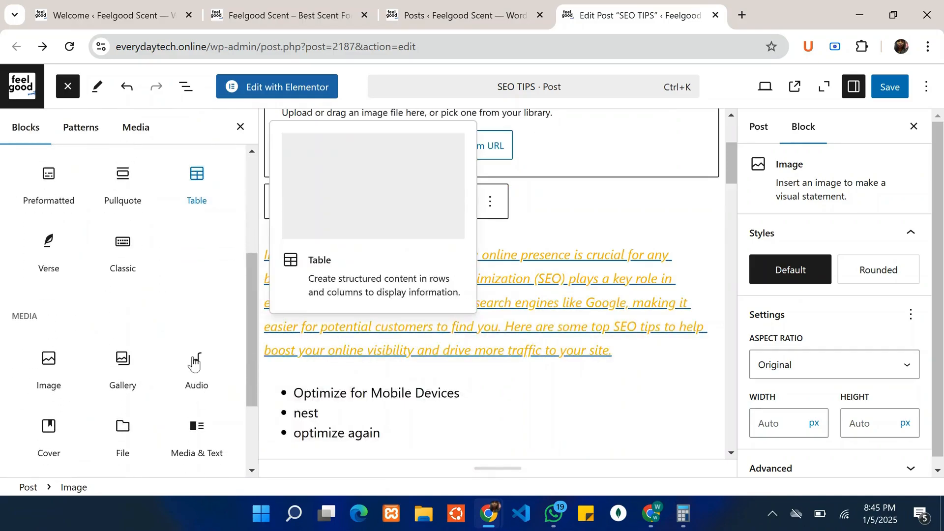
scroll(62, 362, "down", 3)
scroll(123, 305, "up", 6)
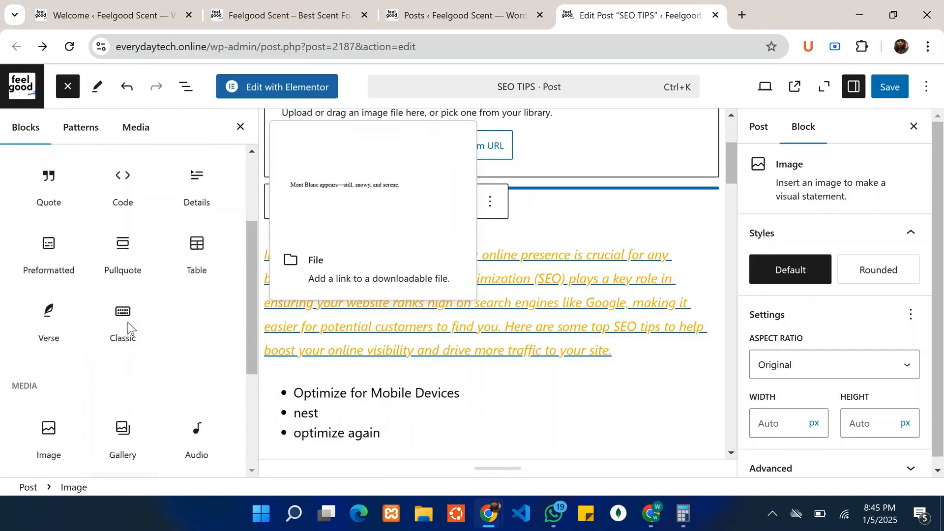
scroll(171, 243, "down", 2)
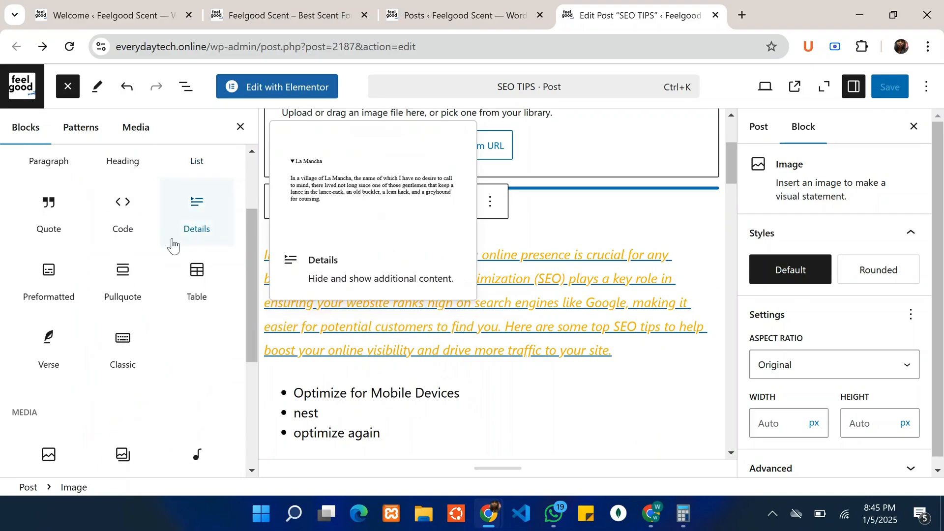
scroll(108, 178, "up", 3)
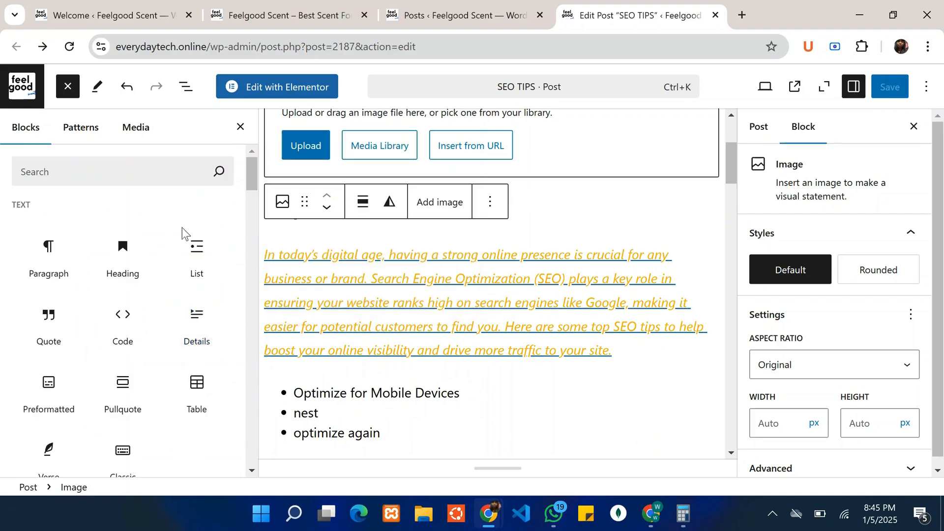
scroll(201, 420, "down", 1)
scroll(202, 420, "down", 3)
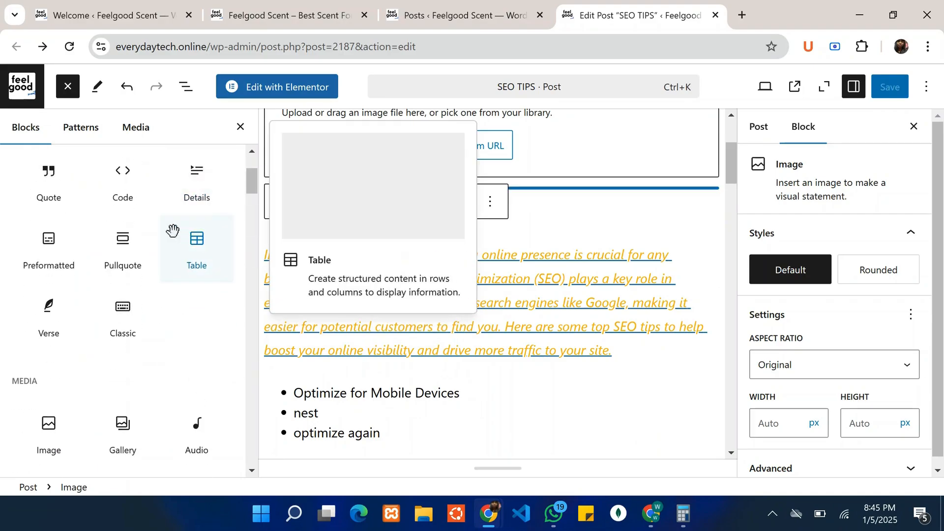
scroll(73, 319, "down", 1)
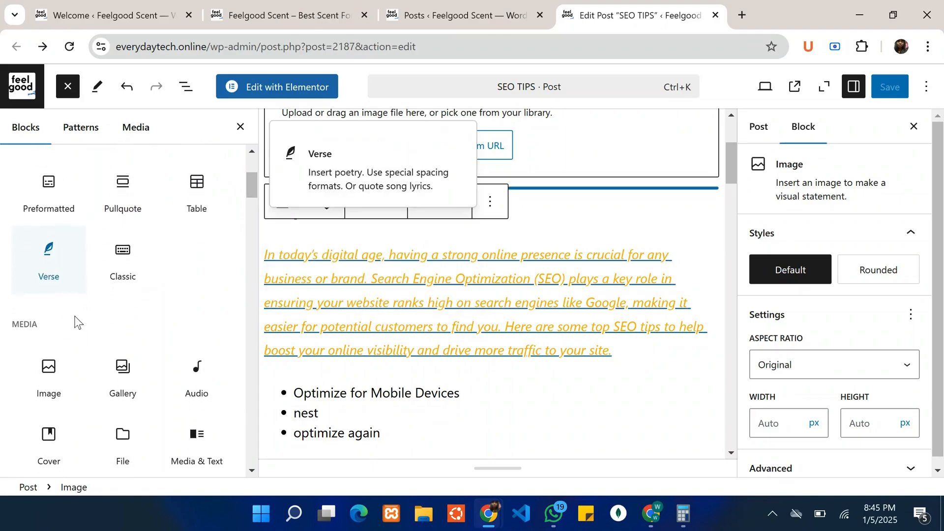
Review the remaining Media blocks and the Design blocks, such as Columns, Page Break, Separator and Spacer, in the block library
scroll(76, 348, "down", 3)
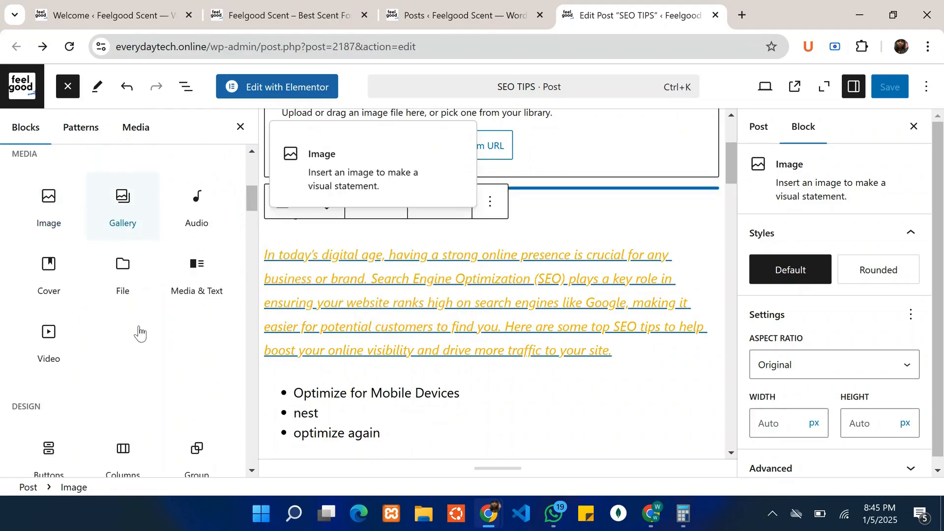
scroll(139, 333, "down", 2)
scroll(124, 344, "down", 3)
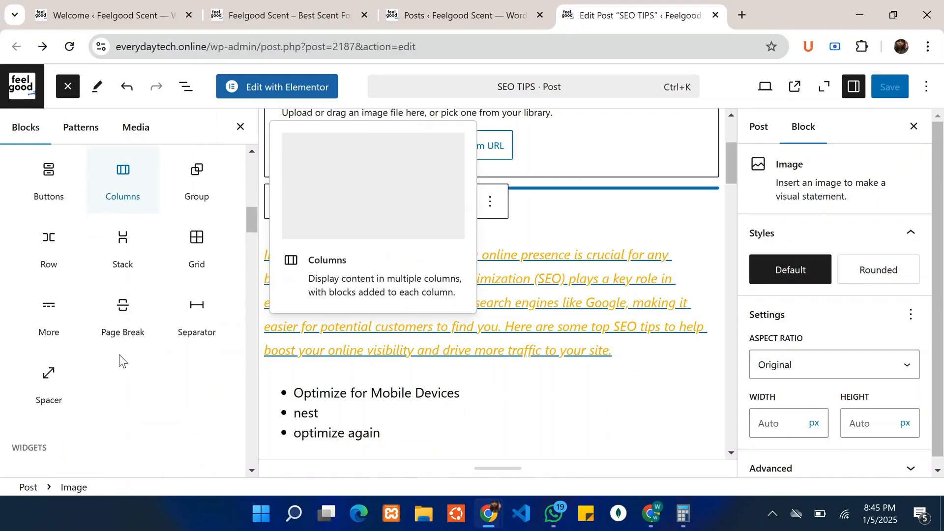
scroll(147, 340, "down", 2)
scroll(145, 335, "up", 3)
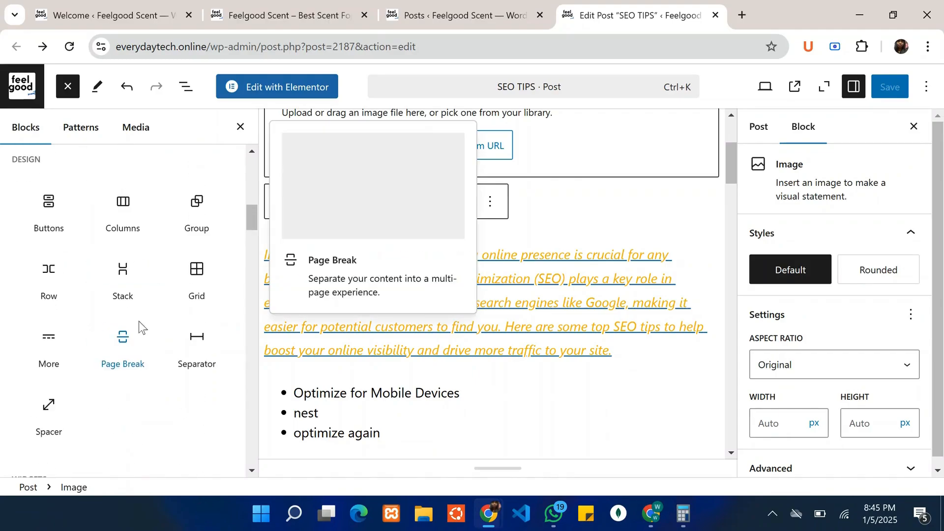
scroll(47, 413, "down", 1)
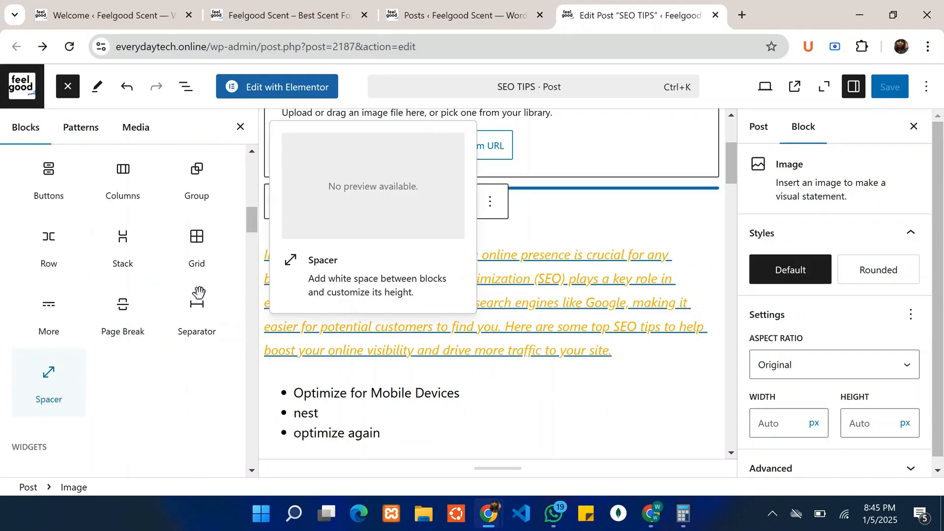
Look through the Widgets and Theme blocks in the block library, and recheck the Media, Design and Widgets categories
scroll(207, 313, "down", 3)
scroll(207, 312, "down", 2)
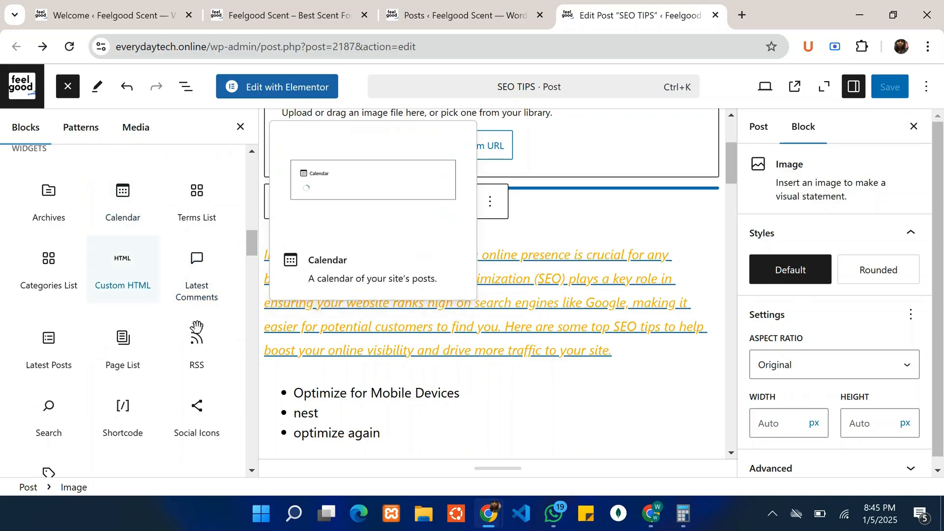
scroll(197, 328, "down", 3)
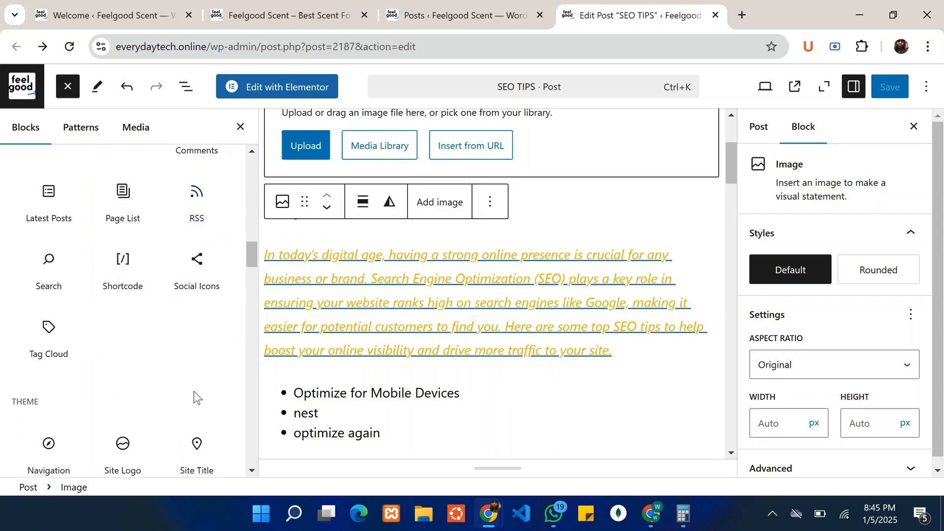
scroll(196, 363, "down", 5)
mouse_move(194, 397)
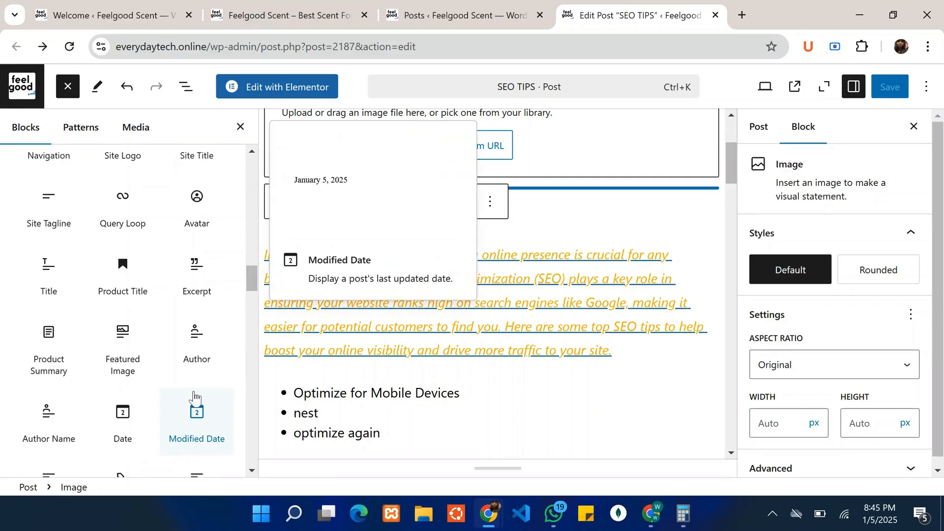
scroll(193, 396, "down", 2)
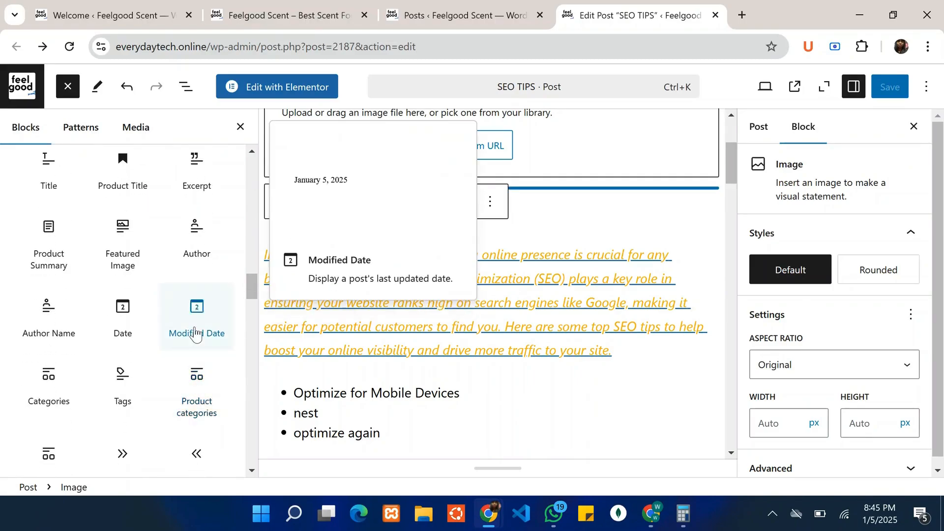
scroll(197, 329, "up", 10)
scroll(242, 294, "up", 5)
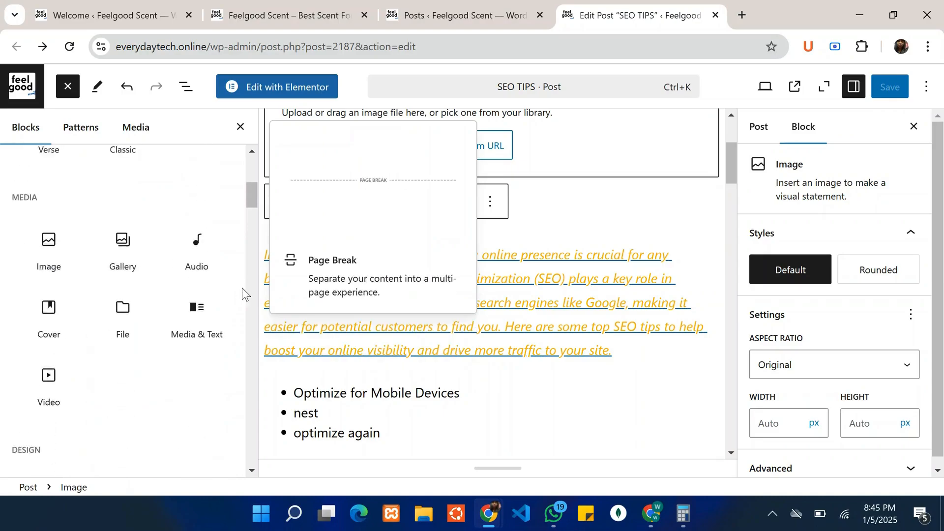
scroll(173, 376, "down", 10)
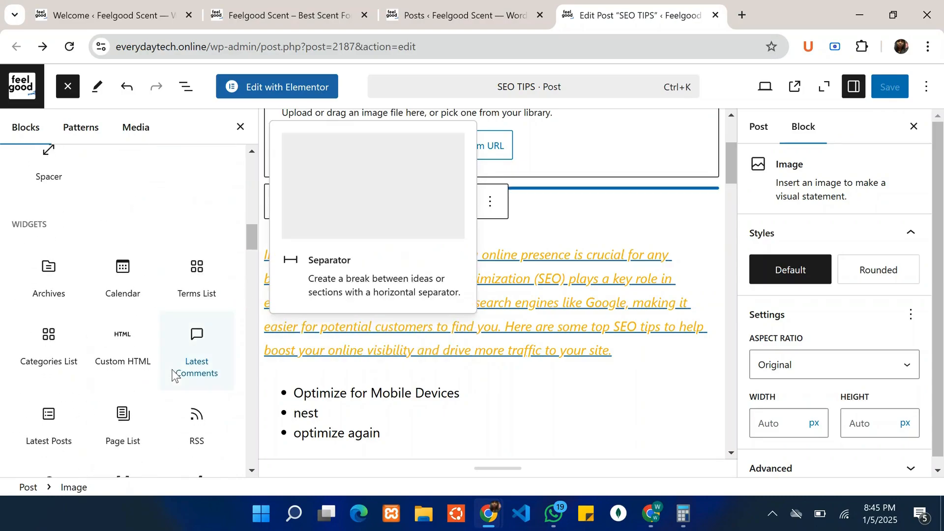
scroll(175, 375, "down", 2)
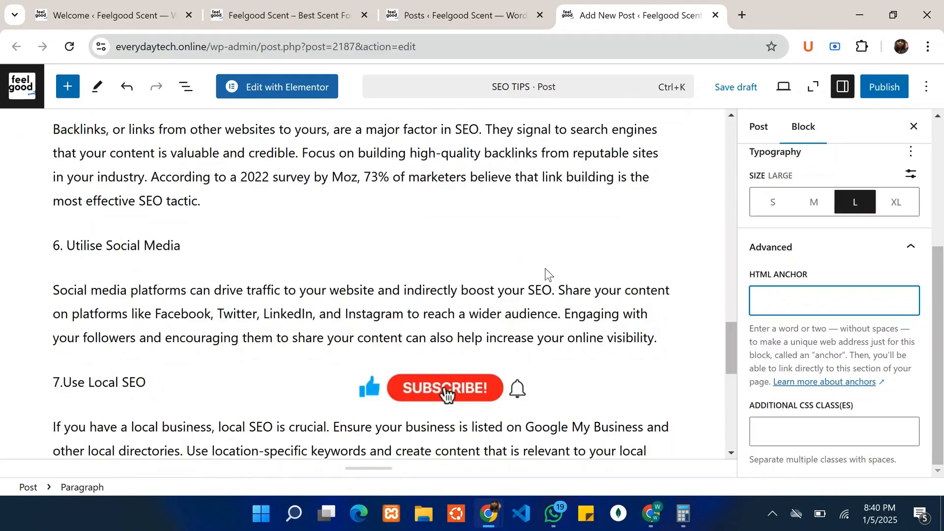